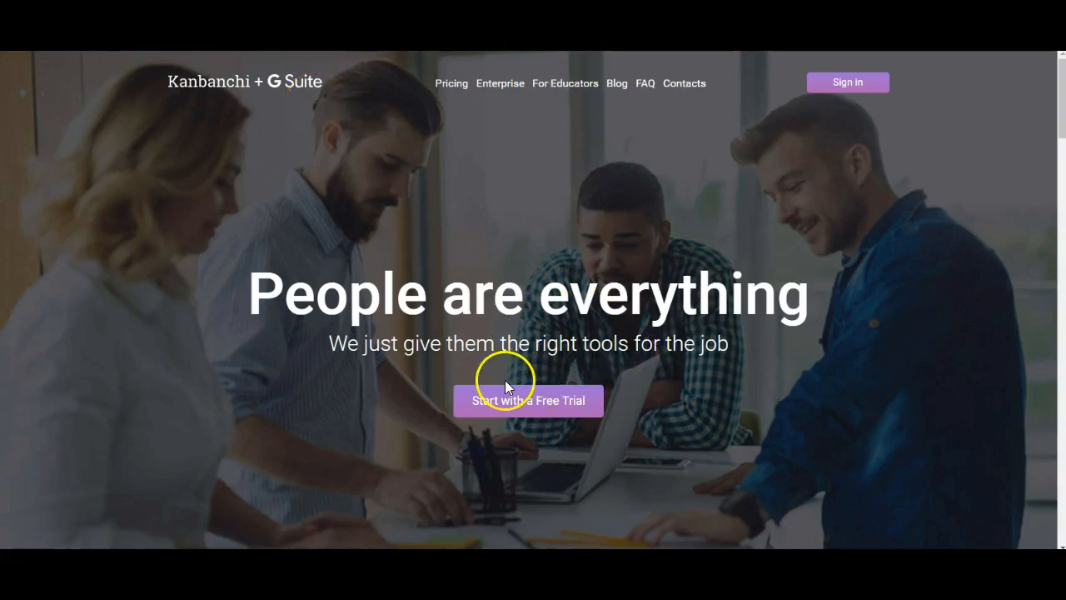
{"action": "left_click", "coordinate": [585, 86]}
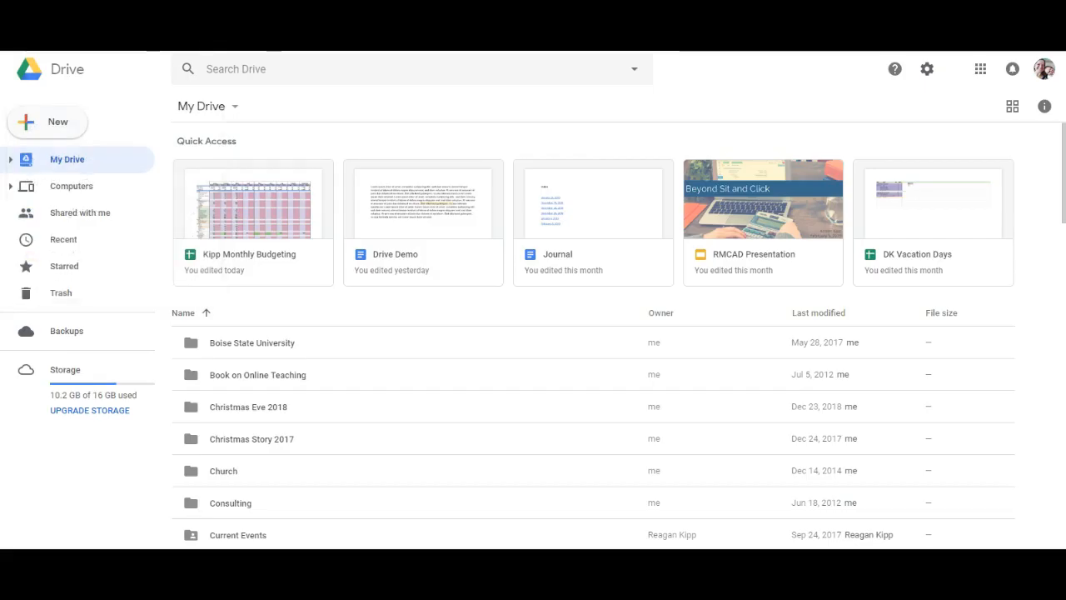
- Create a new Kanbanchi dashboard from Google Drive and dismiss the colour tags announcement
{"action": "left_click", "coordinate": [49, 126]}
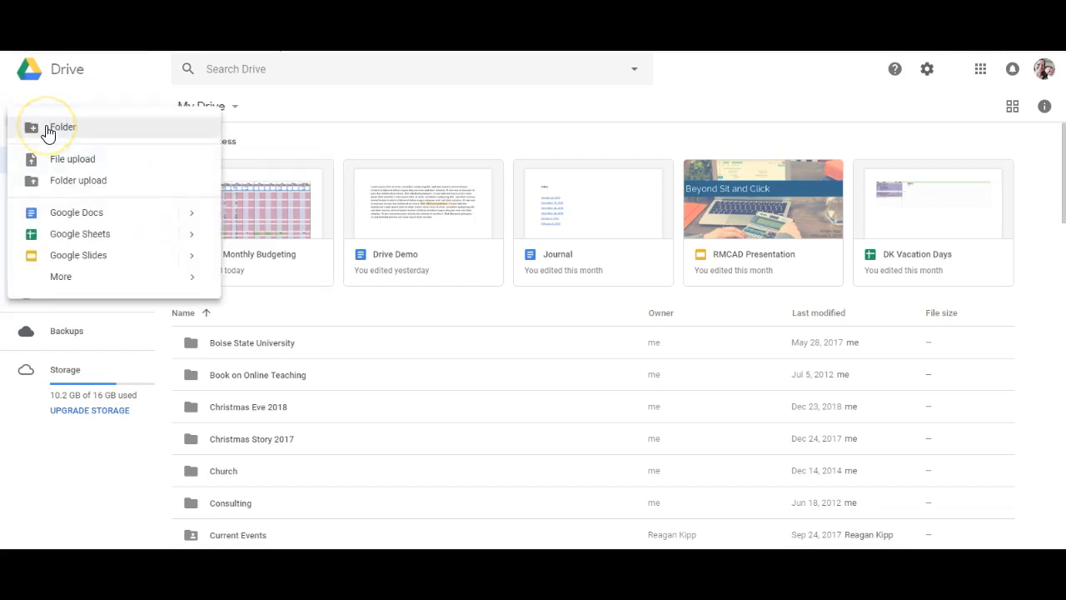
{"action": "mouse_move", "coordinate": [75, 284]}
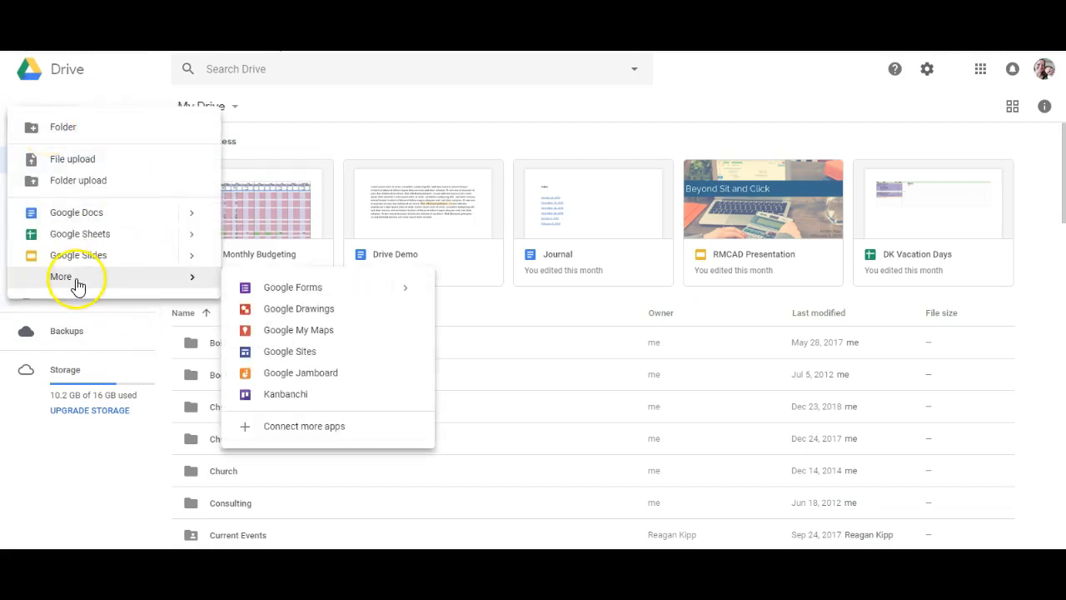
{"action": "left_click", "coordinate": [293, 395]}
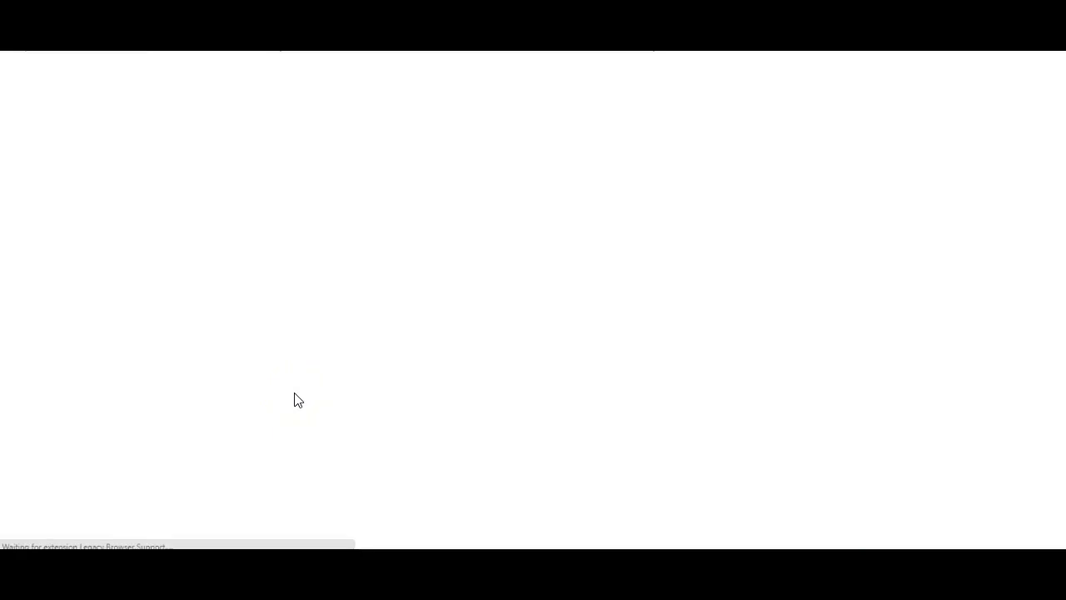
{"action": "left_click", "coordinate": [305, 395]}
{"action": "left_click", "coordinate": [490, 238]}
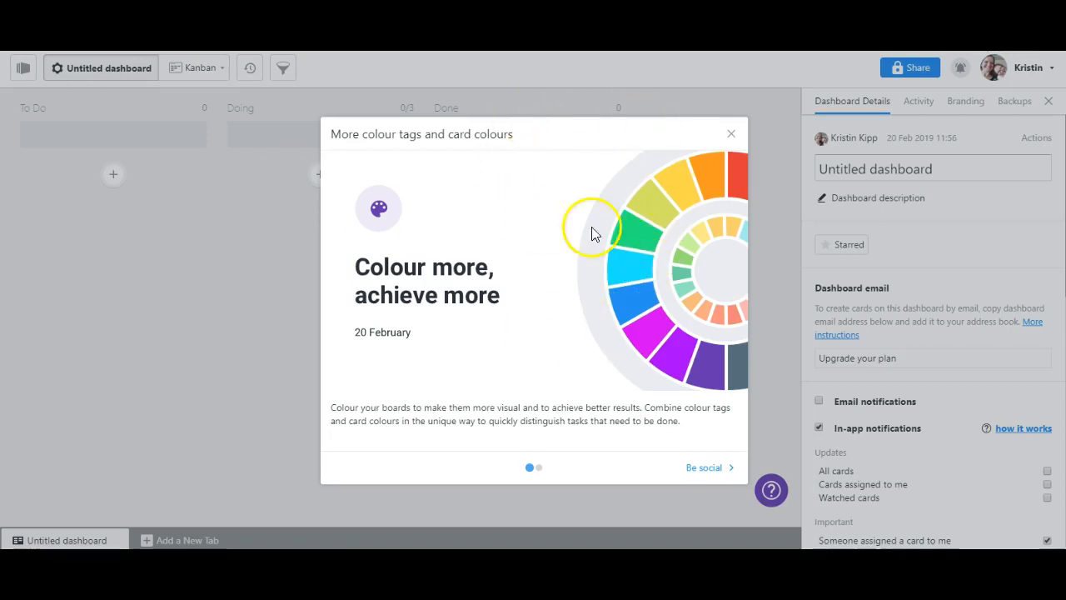
{"action": "left_click", "coordinate": [731, 135]}
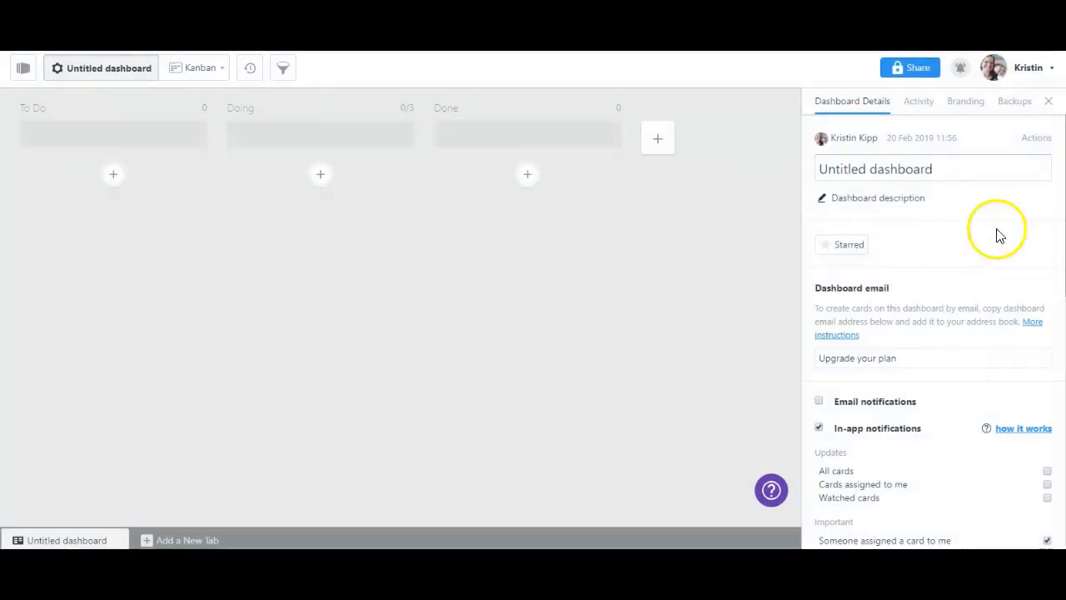
- Rename the untitled dashboard as Research Paper
{"action": "left_click", "coordinate": [954, 169]}
{"action": "left_click_drag", "start_coordinate": [955, 169], "coordinate": [795, 174]}
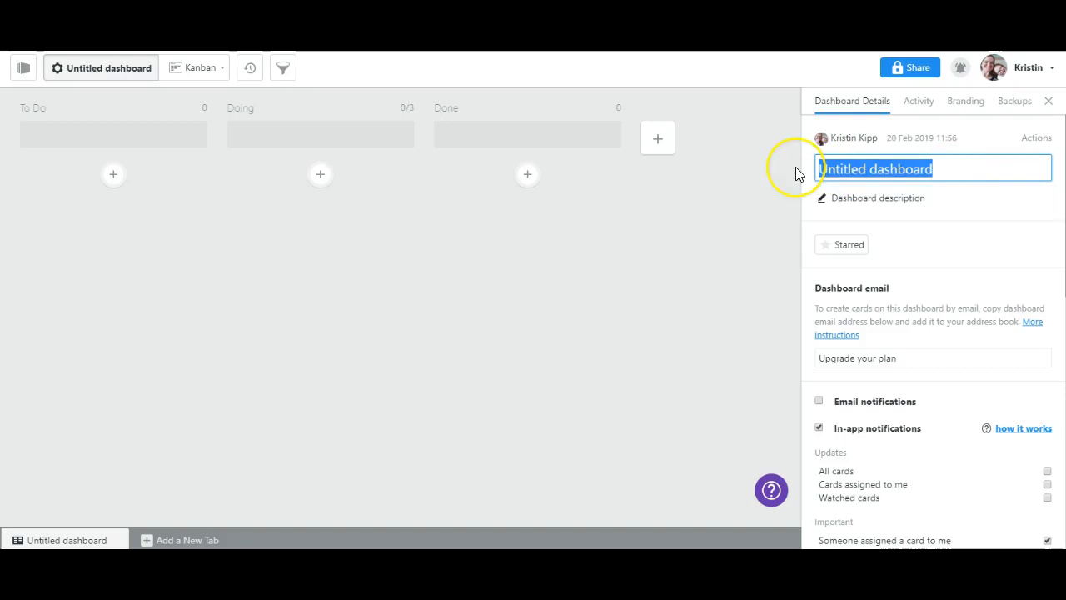
{"action": "type", "text": "Research Paper"}
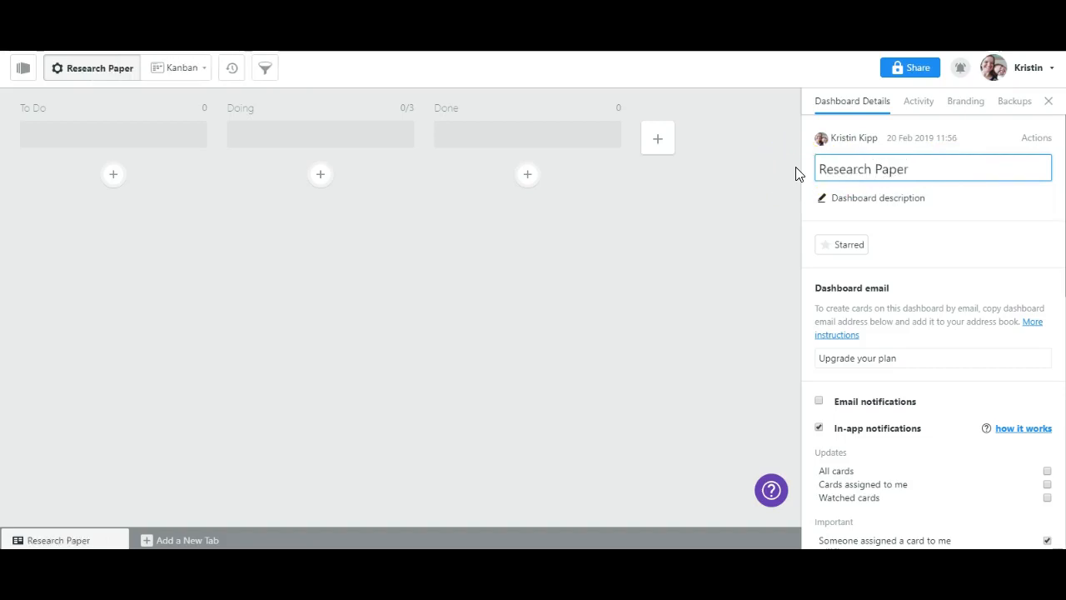
{"action": "left_click", "coordinate": [952, 309]}
- Relabel the dashboard's Red colour tag as Source Information and the Orange tag as Notes
{"action": "scroll", "coordinate": [956, 310], "scroll_direction": "down", "scroll_amount": 3}
{"action": "scroll", "coordinate": [957, 310], "scroll_direction": "down", "scroll_amount": 2}
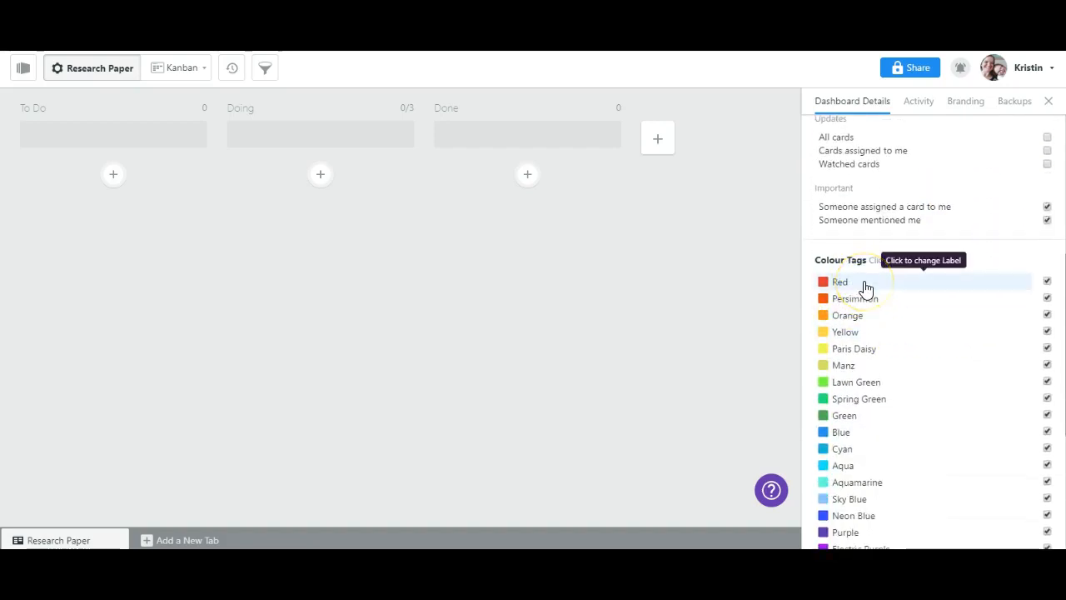
{"action": "left_click", "coordinate": [867, 286]}
{"action": "left_click_drag", "start_coordinate": [867, 282], "coordinate": [832, 282]}
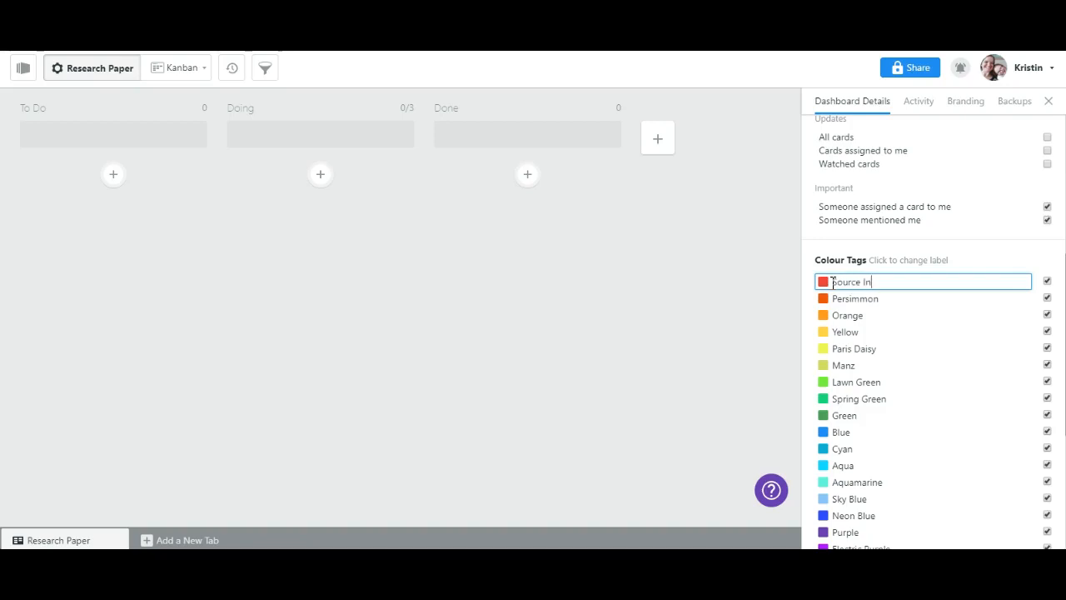
{"action": "left_click", "coordinate": [870, 315]}
{"action": "left_click_drag", "start_coordinate": [878, 314], "coordinate": [823, 316]}
{"action": "type", "text": "Notes"}
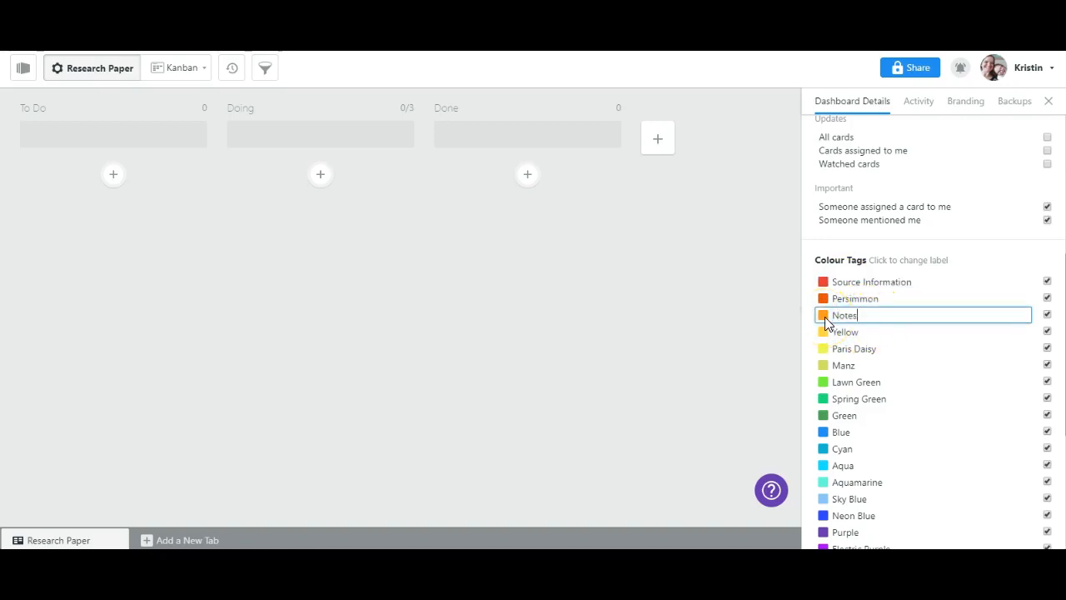
{"action": "left_click", "coordinate": [953, 257]}
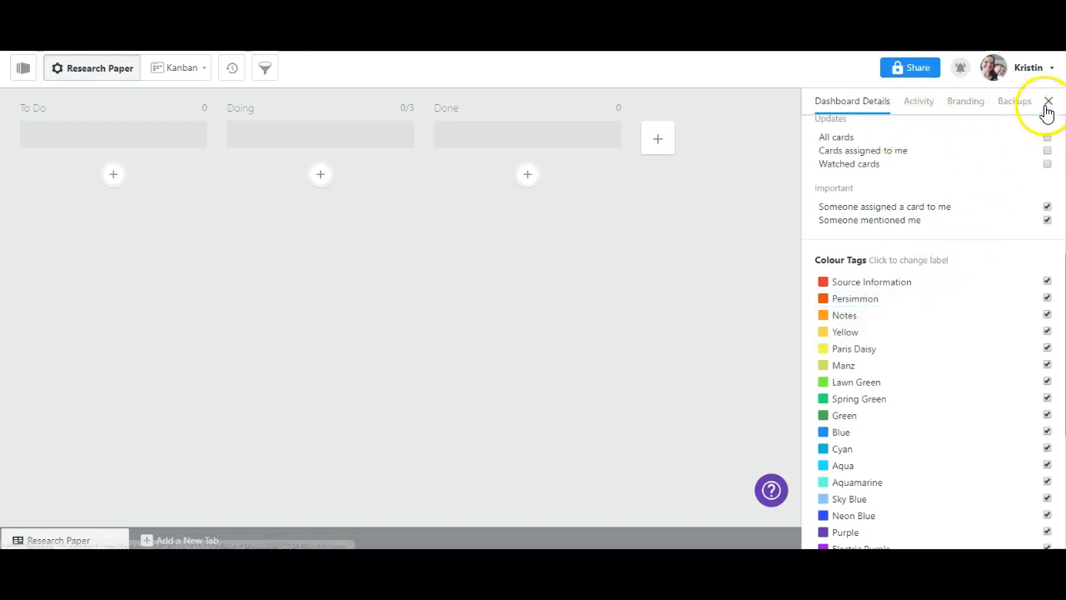
- Review the dashboard's activity history and close the dashboard details
{"action": "scroll", "coordinate": [985, 214], "scroll_direction": "up", "scroll_amount": 5}
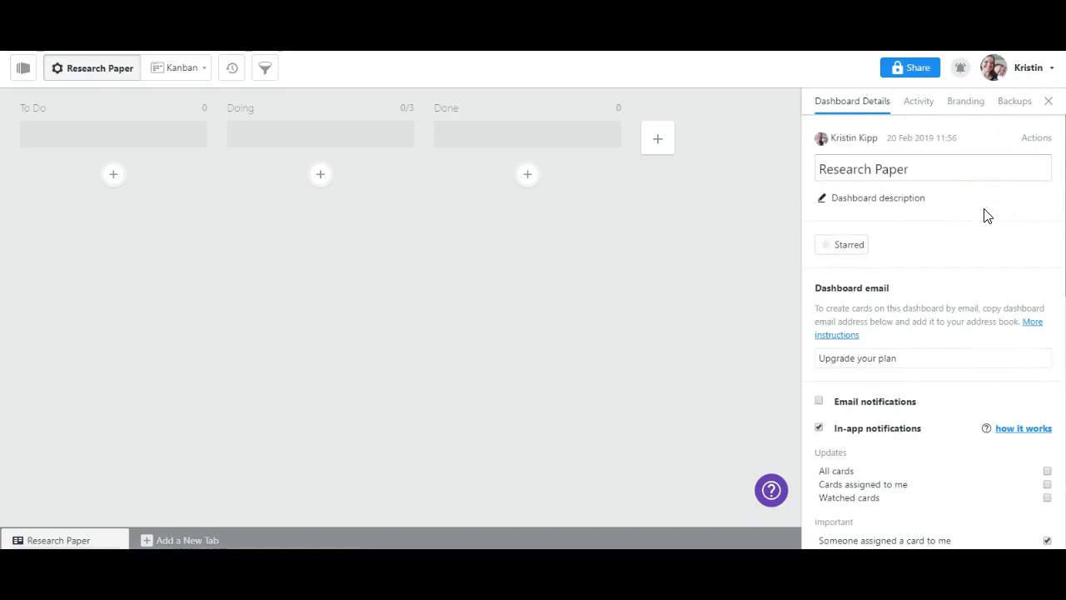
{"action": "left_click", "coordinate": [919, 103]}
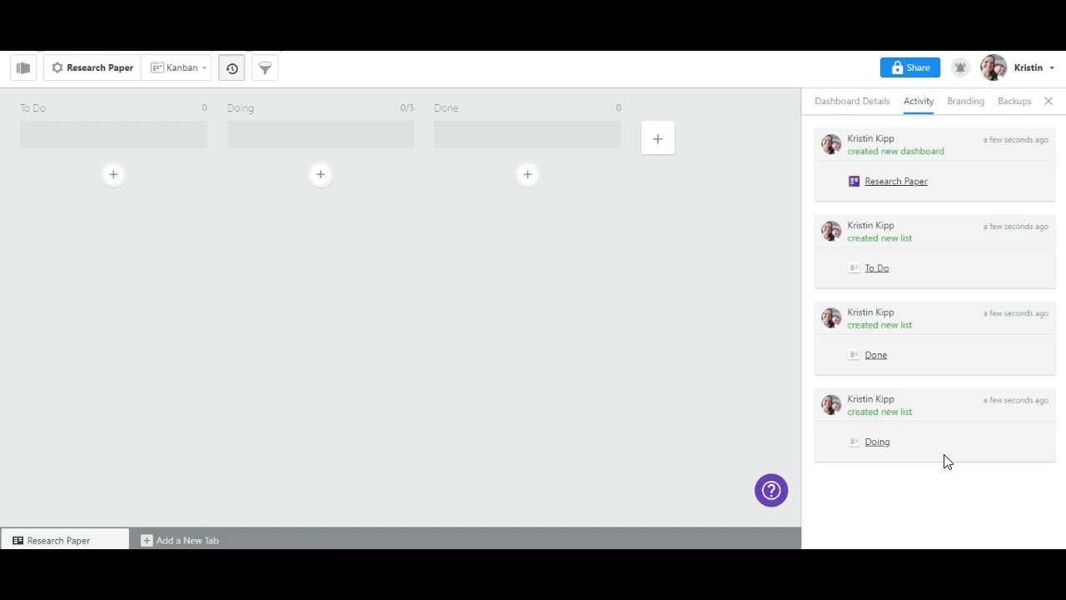
{"action": "left_click", "coordinate": [1049, 102]}
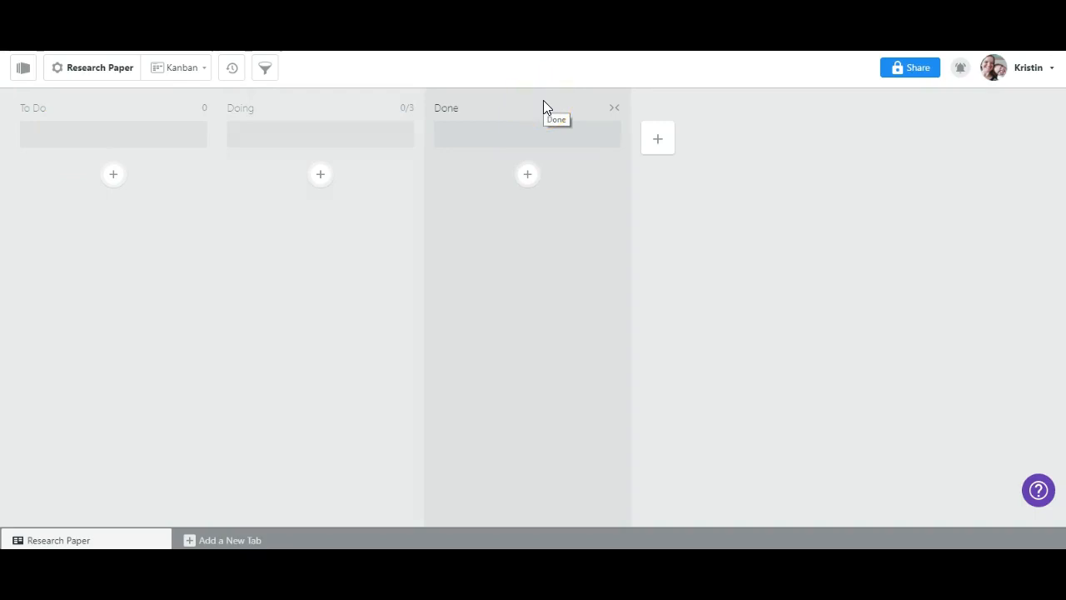
- Add three cards to the To Do list: Find a primary source, Take notes on my primary source, and Create my blog
{"action": "left_click", "coordinate": [116, 173]}
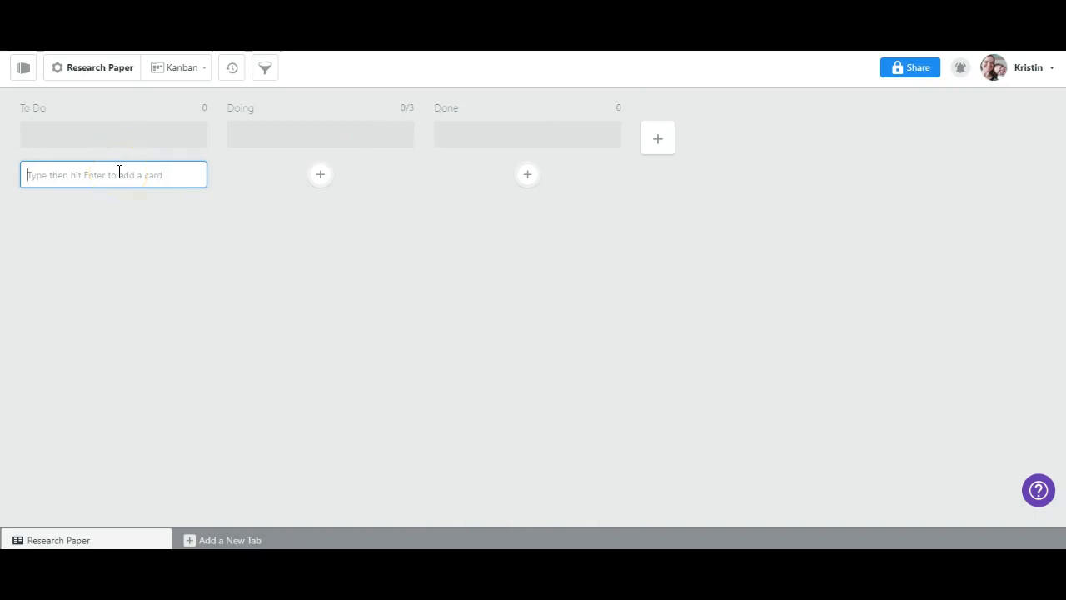
{"action": "type", "text": "Find a pri"}
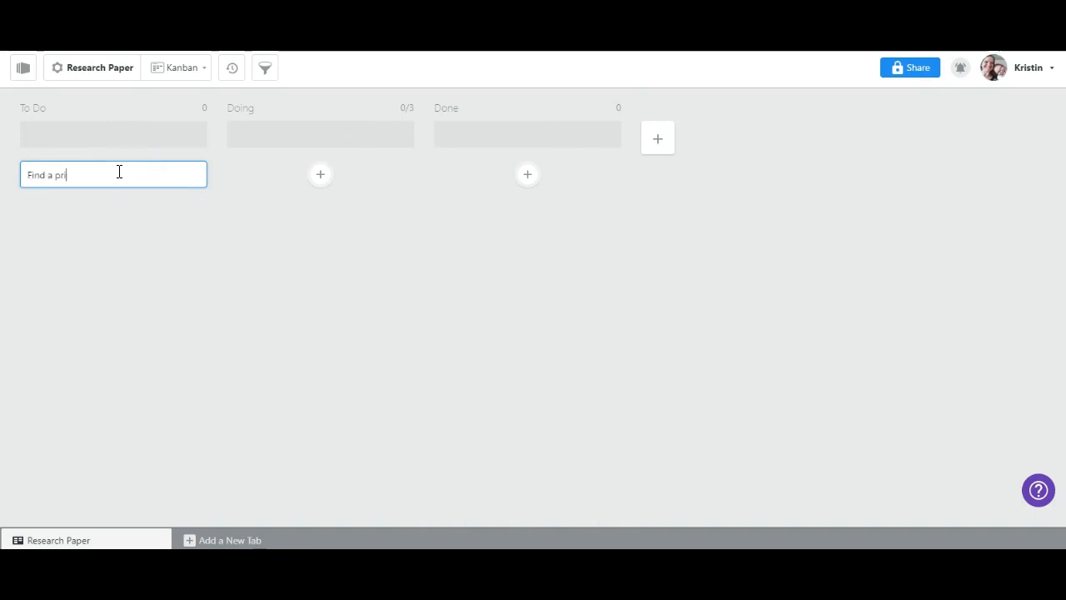
{"action": "type", "text": "mary source"}
{"action": "key", "text": "Return"}
{"action": "type", "text": "Take"}
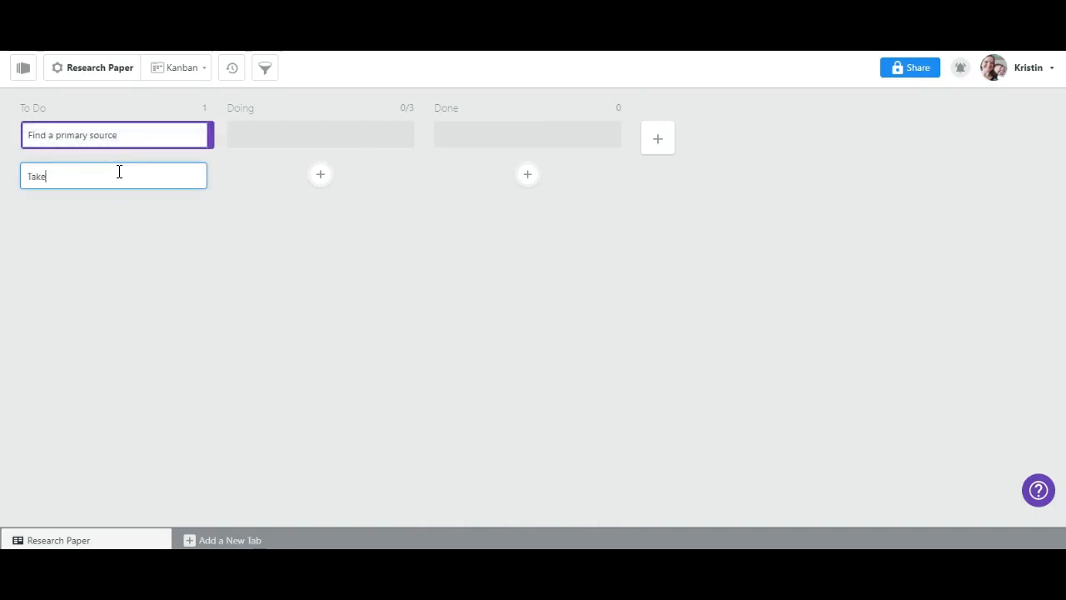
{"action": "type", "text": " notes on my primary source"}
{"action": "key", "text": "Return"}
{"action": "type", "text": "Create my blo"}
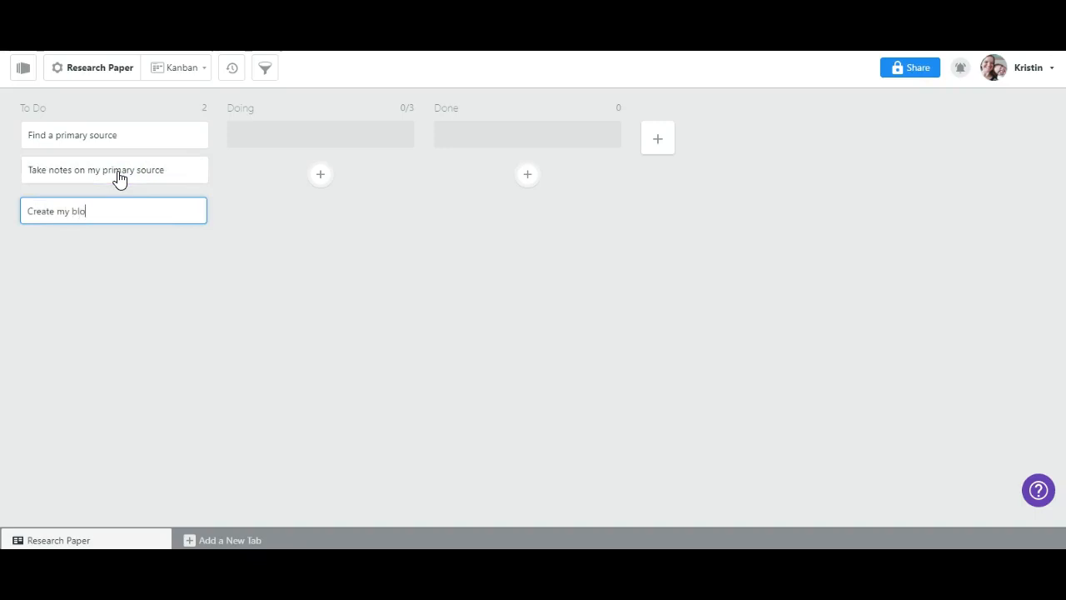
{"action": "type", "text": "g"}
{"action": "key", "text": "Return"}
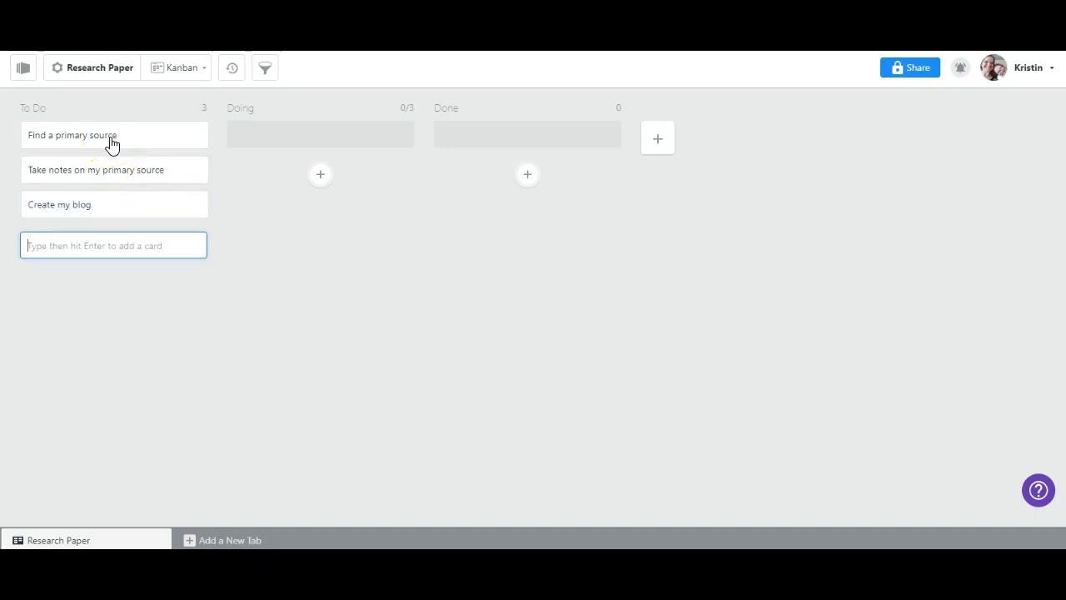
- Add the description "More information" to the Find a primary source card and save it
{"action": "left_click", "coordinate": [112, 145]}
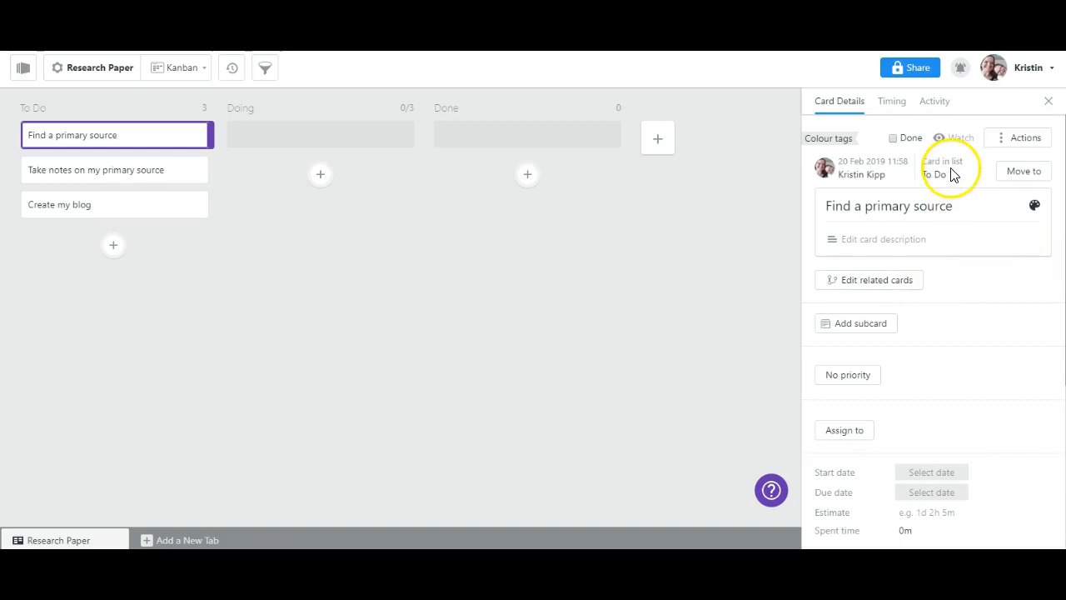
{"action": "left_click", "coordinate": [900, 240]}
{"action": "type", "text": "More information"}
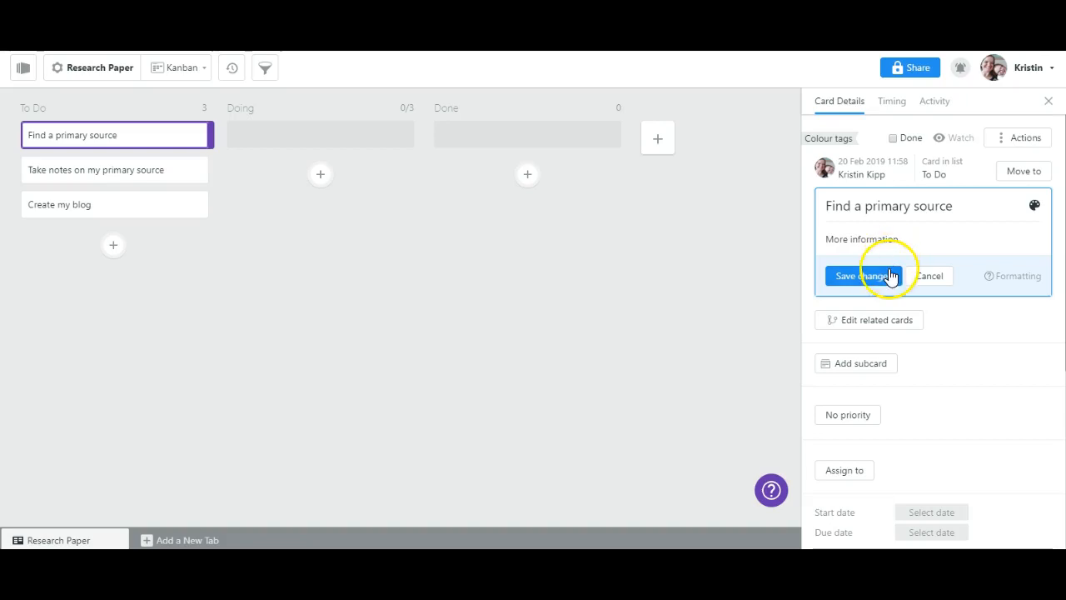
{"action": "left_click", "coordinate": [866, 275]}
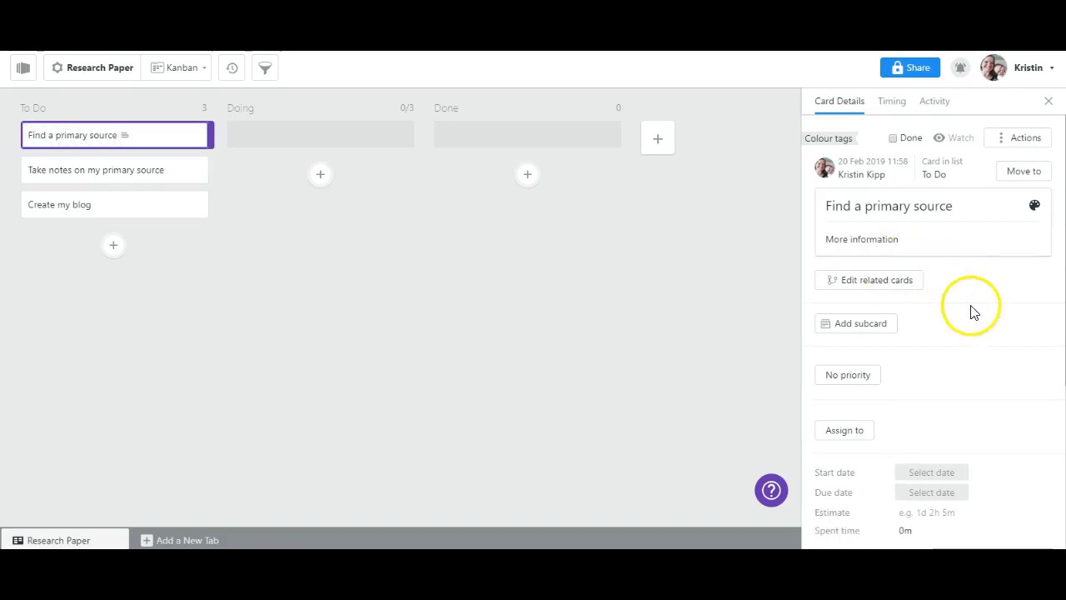
- Set the Find a primary source card to medium priority
{"action": "scroll", "coordinate": [972, 312], "scroll_direction": "down", "scroll_amount": 3}
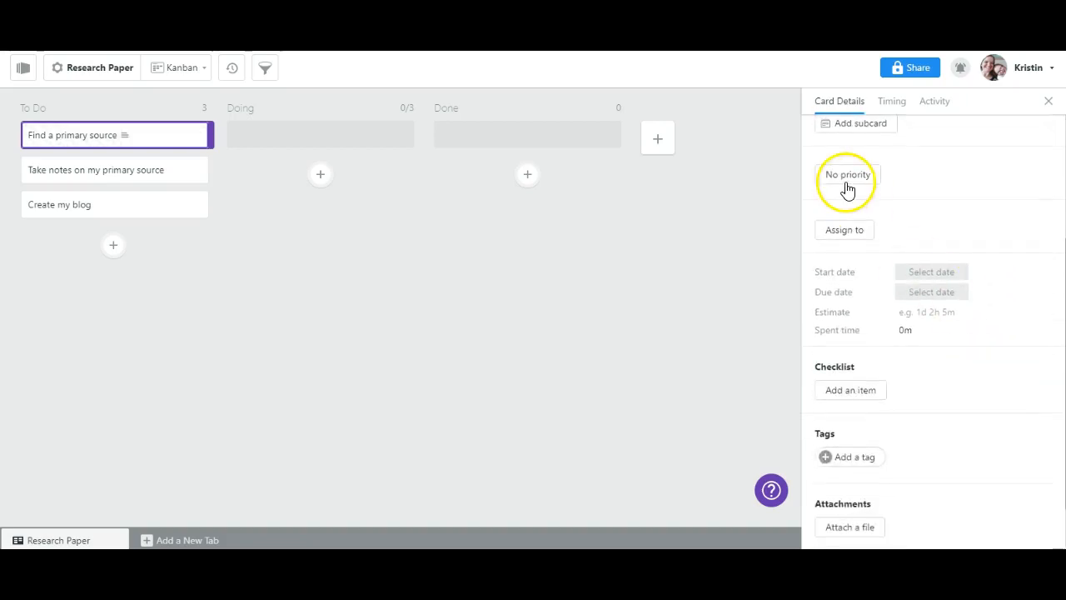
{"action": "left_click", "coordinate": [846, 184]}
{"action": "left_click", "coordinate": [865, 260]}
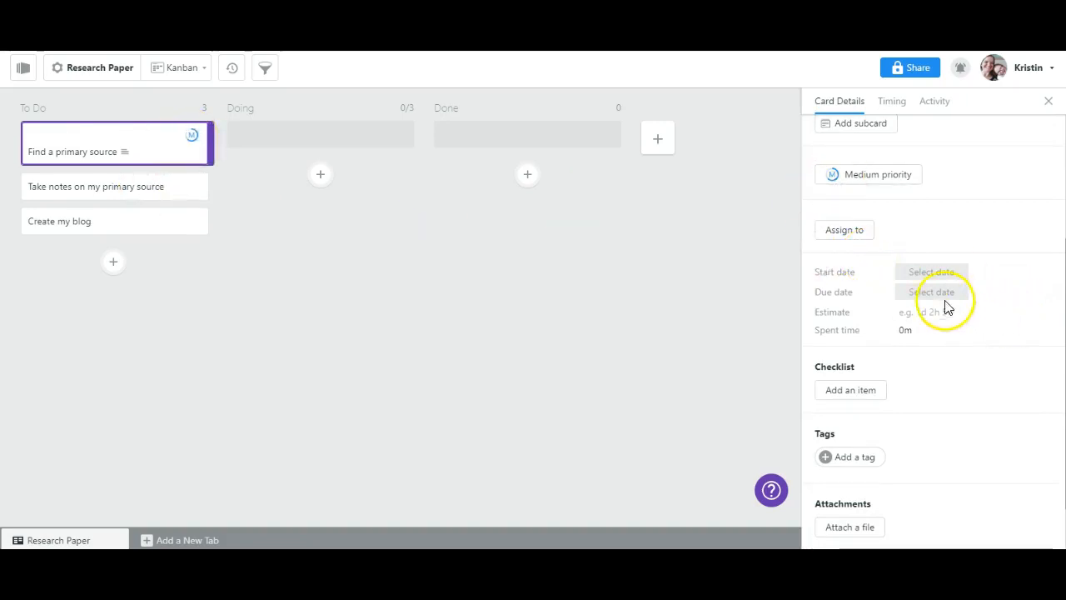
- Assign the Find a primary source card to the dashboard's owner and set its due date to 21 Feb 2019
{"action": "left_click", "coordinate": [843, 237]}
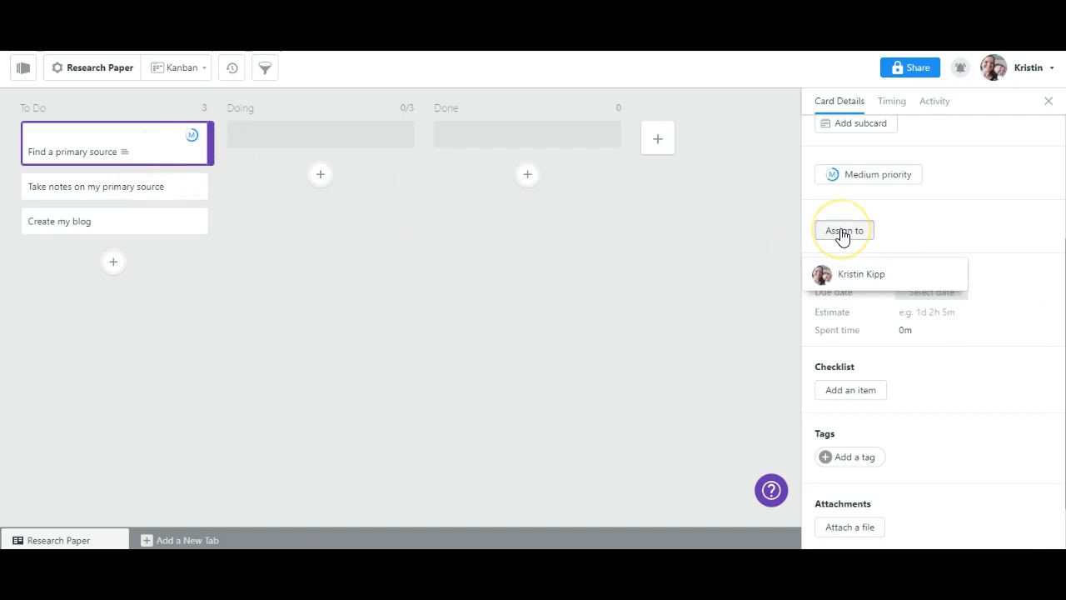
{"action": "left_click", "coordinate": [862, 277]}
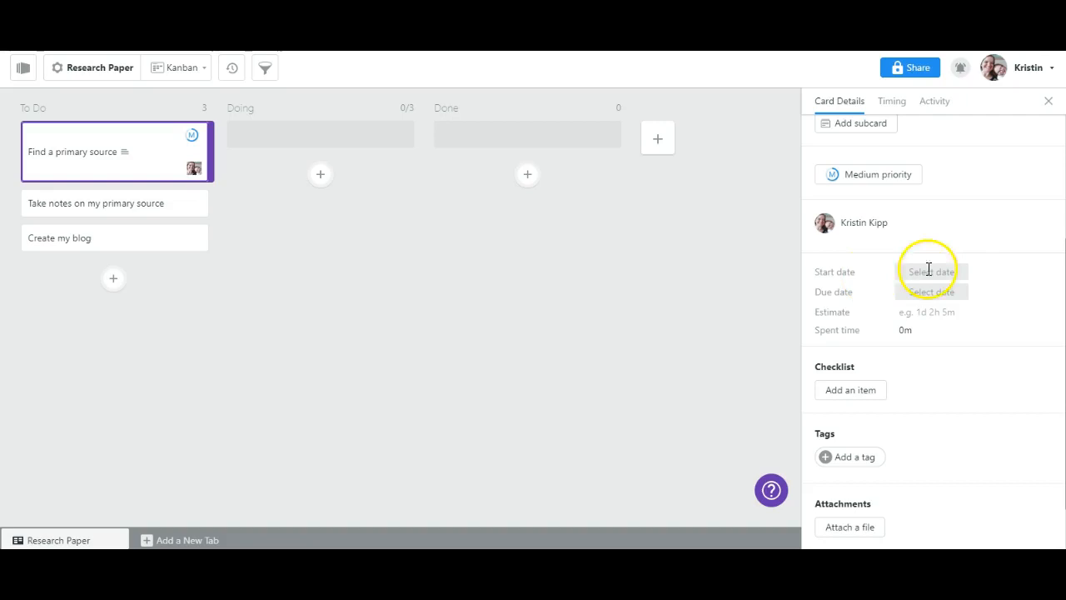
{"action": "left_click", "coordinate": [939, 299]}
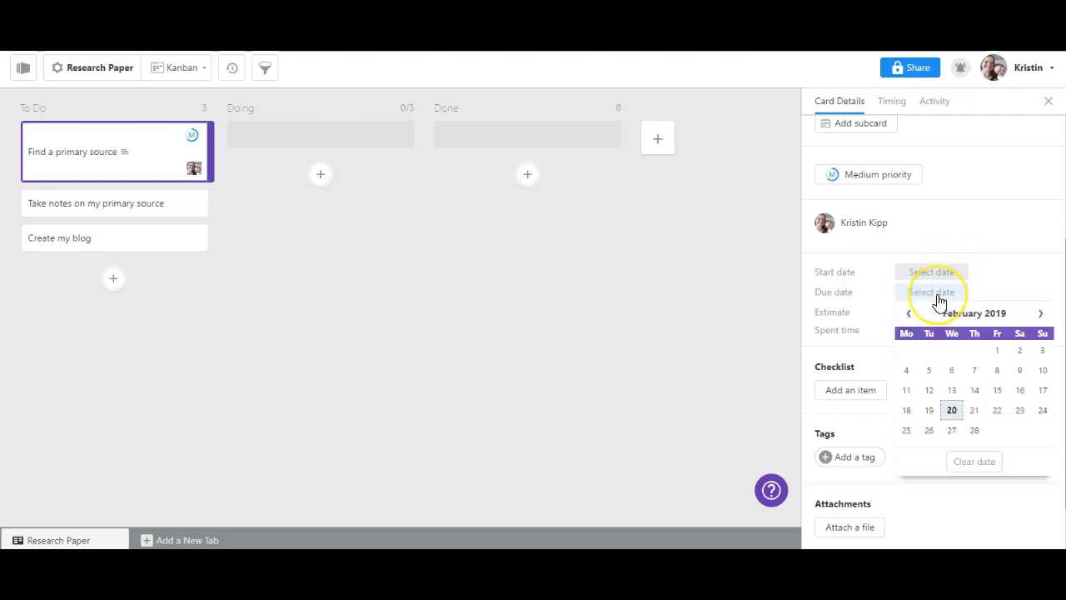
{"action": "left_click", "coordinate": [975, 410]}
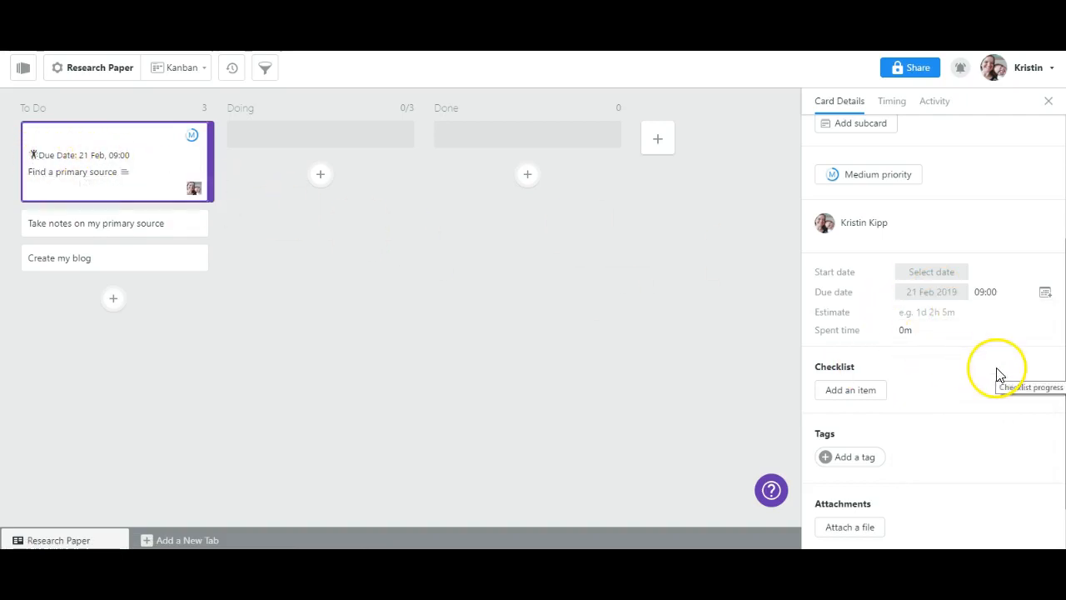
- Start attaching a file to the card and grant Kanbanchi access to Google Drive with the first listed Google account
{"action": "scroll", "coordinate": [995, 374], "scroll_direction": "down", "scroll_amount": 1}
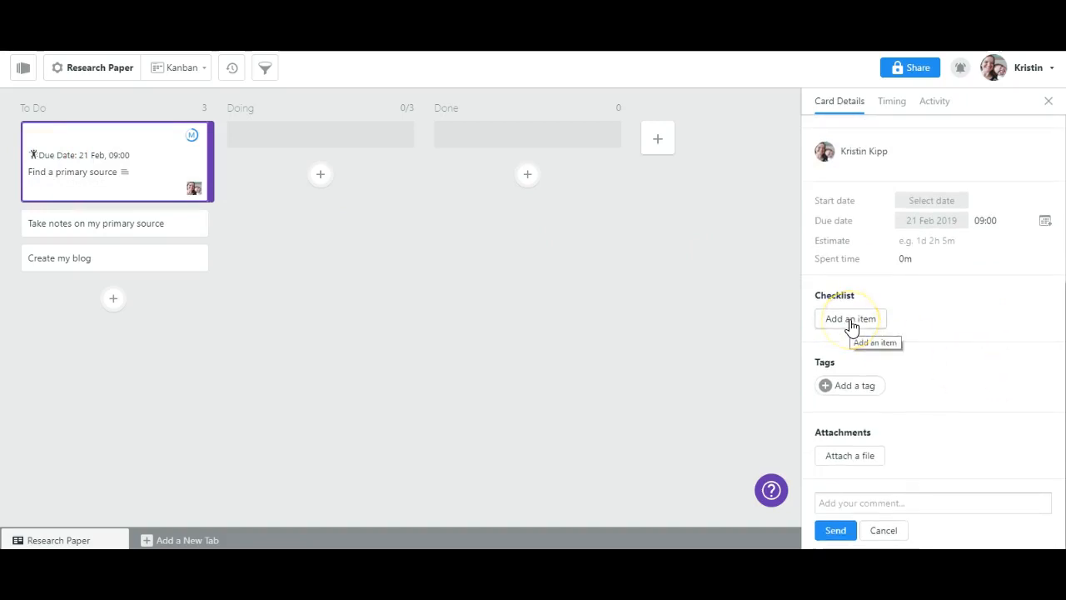
{"action": "left_click", "coordinate": [843, 459]}
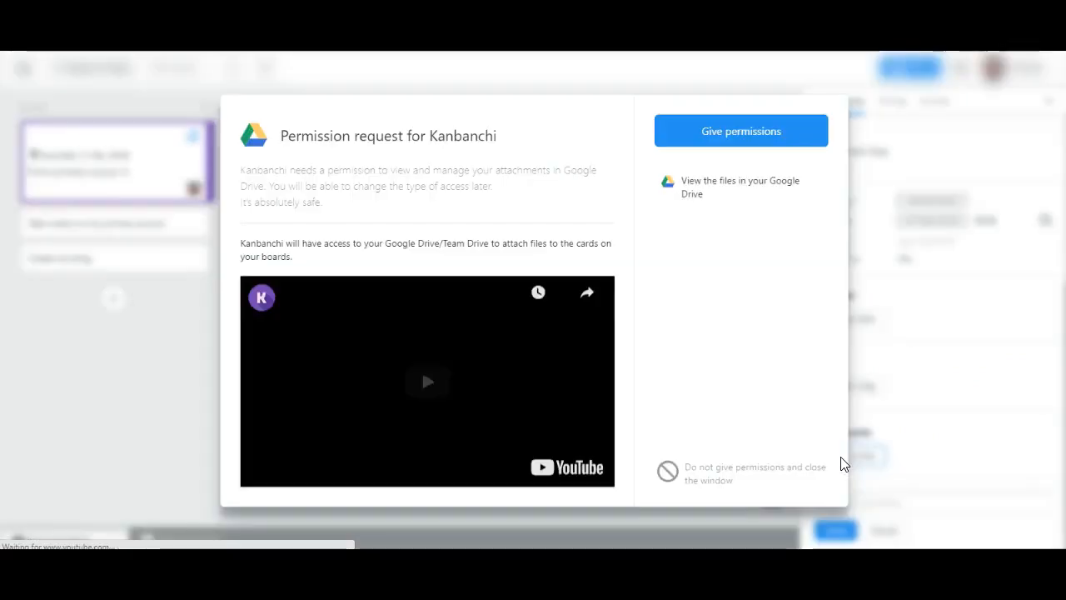
{"action": "left_click", "coordinate": [705, 131]}
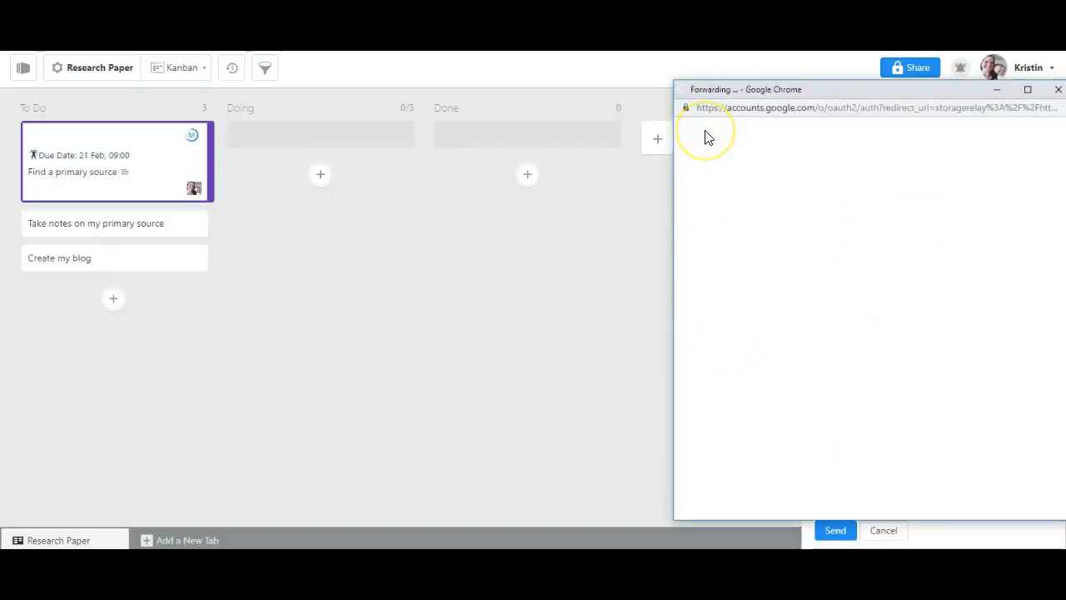
{"action": "left_click", "coordinate": [786, 264]}
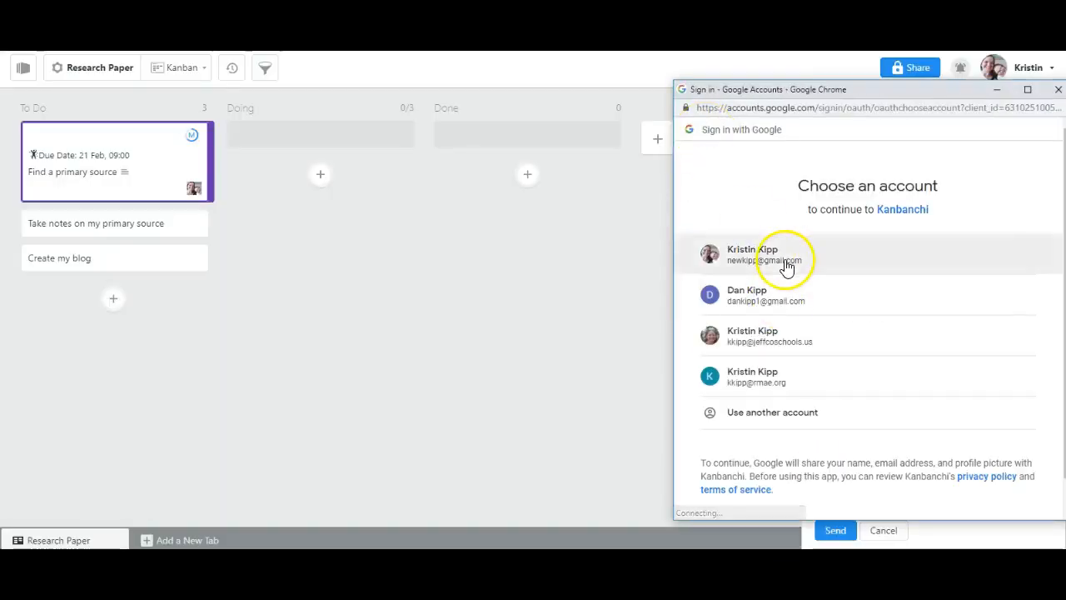
{"action": "scroll", "coordinate": [916, 416], "scroll_direction": "down", "scroll_amount": 2}
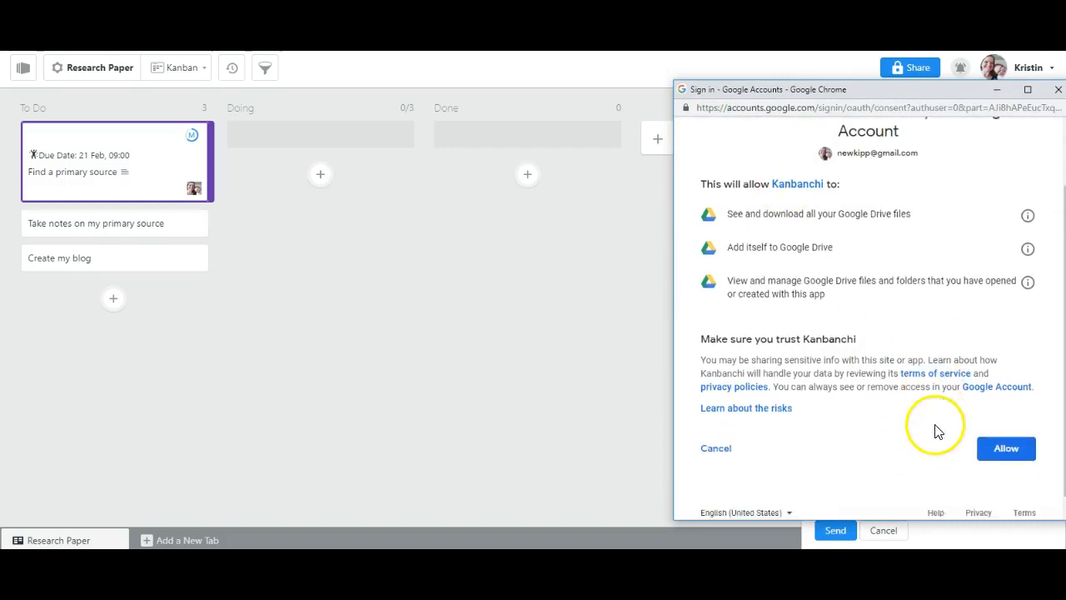
{"action": "left_click", "coordinate": [1018, 436]}
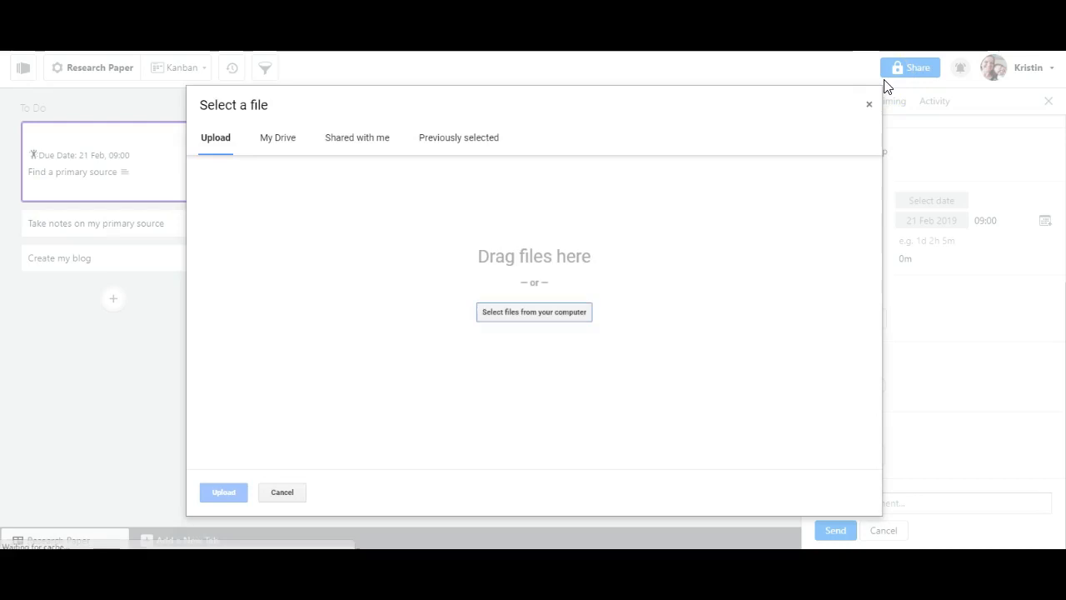
- Attach the Black vs Red document from the Kid's Writing folder in My Drive to the card
{"action": "left_click", "coordinate": [280, 148]}
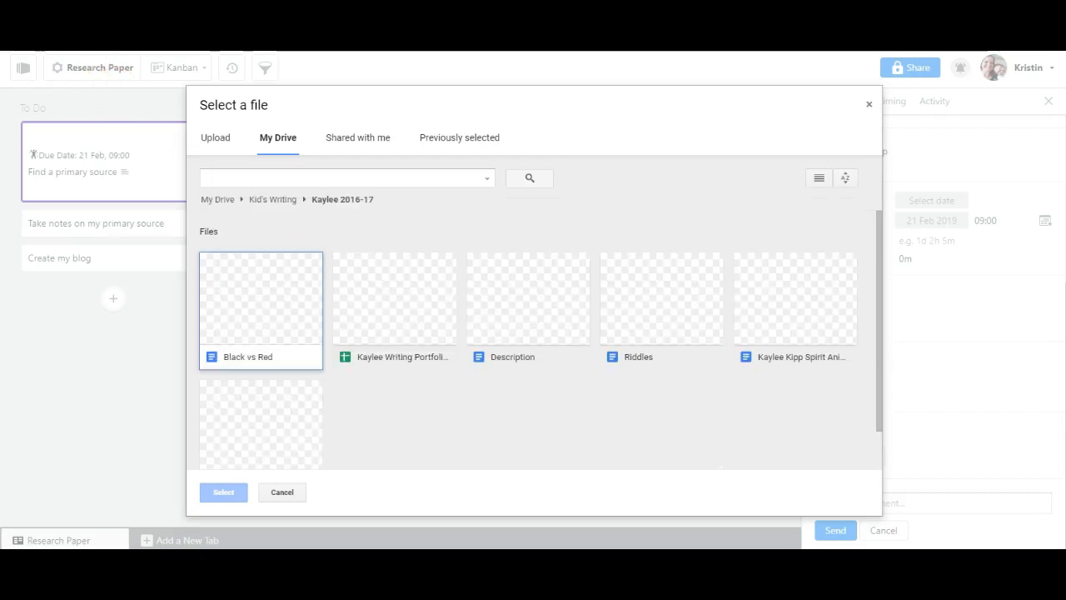
{"action": "left_click", "coordinate": [246, 310]}
{"action": "left_click", "coordinate": [225, 491]}
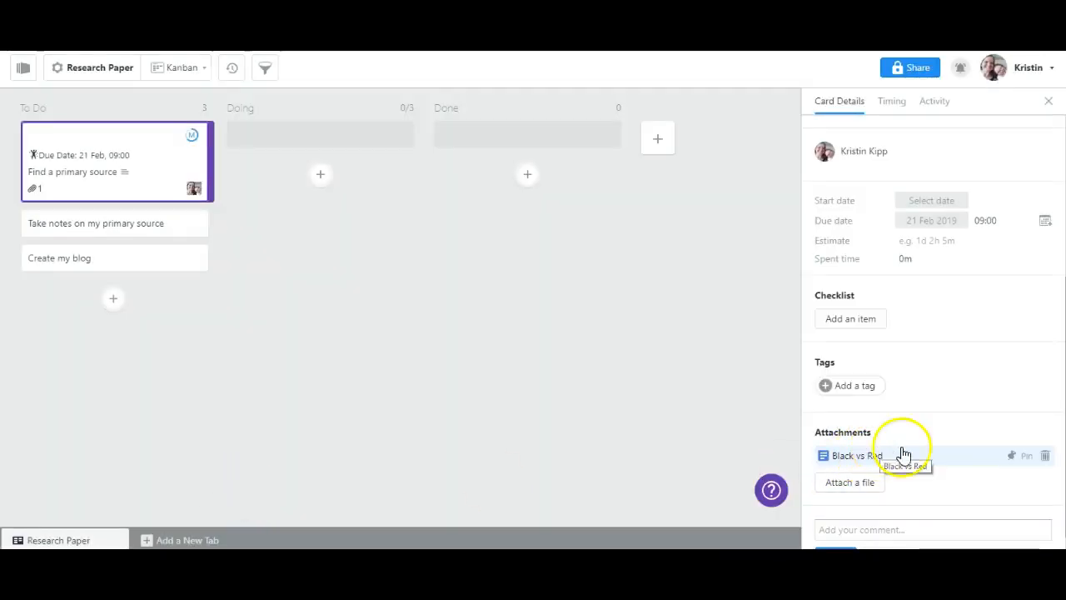
- Look over the card's attachments and comment field, ending back at the start of its details
{"action": "scroll", "coordinate": [945, 462], "scroll_direction": "down", "scroll_amount": 1}
{"action": "left_click", "coordinate": [862, 505]}
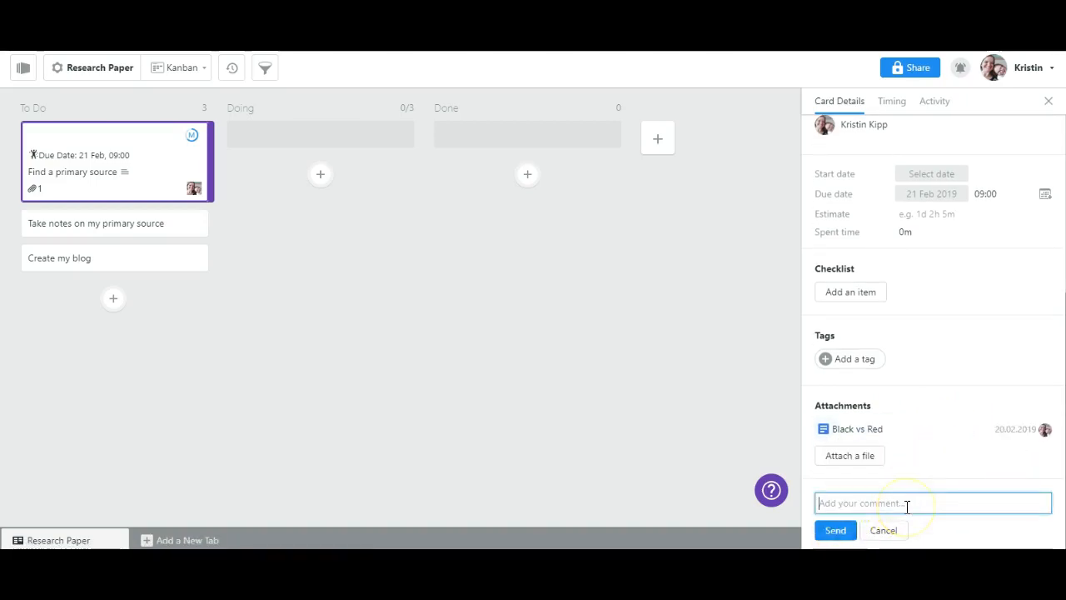
{"action": "scroll", "coordinate": [907, 506], "scroll_direction": "up", "scroll_amount": 3}
{"action": "scroll", "coordinate": [908, 507], "scroll_direction": "up", "scroll_amount": 3}
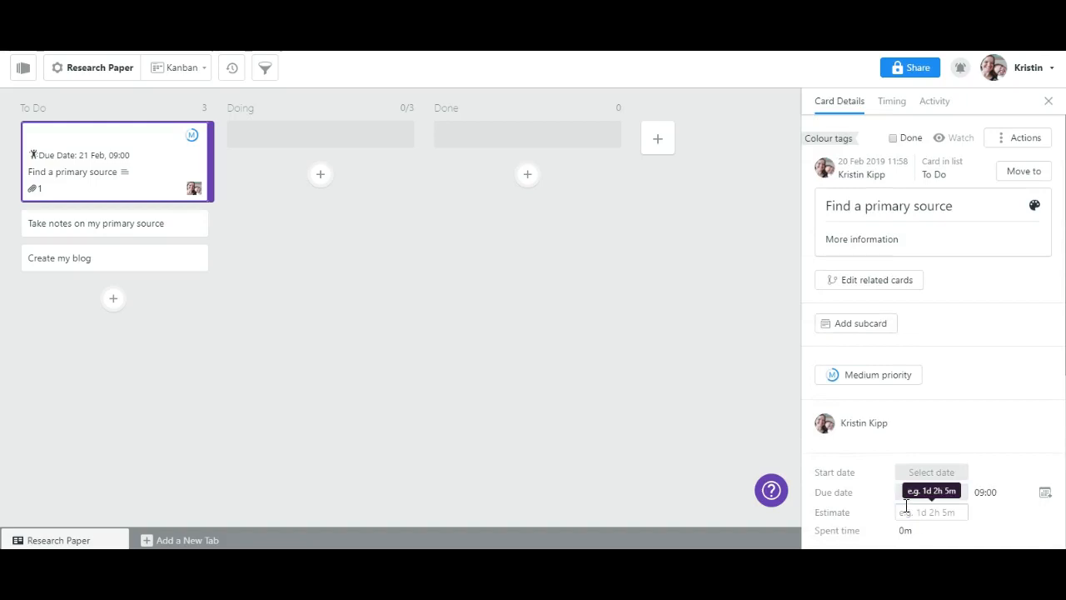
- Try the card's Timing view and look at its Activity history, dismissing the upgrade notices before returning to the card details
{"action": "left_click", "coordinate": [906, 108]}
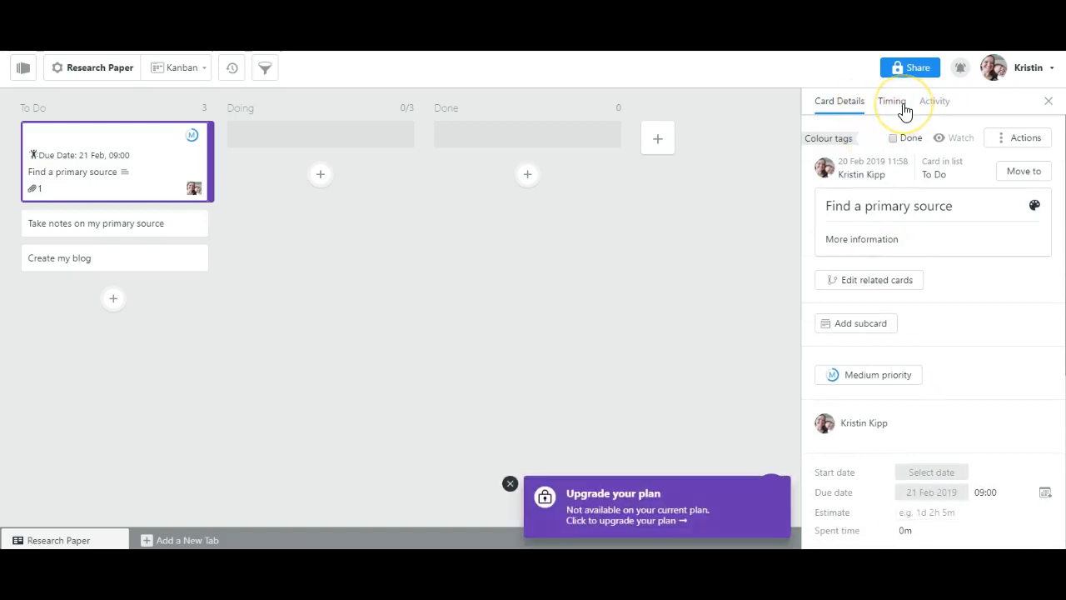
{"action": "left_click", "coordinate": [931, 108]}
{"action": "left_click", "coordinate": [895, 106]}
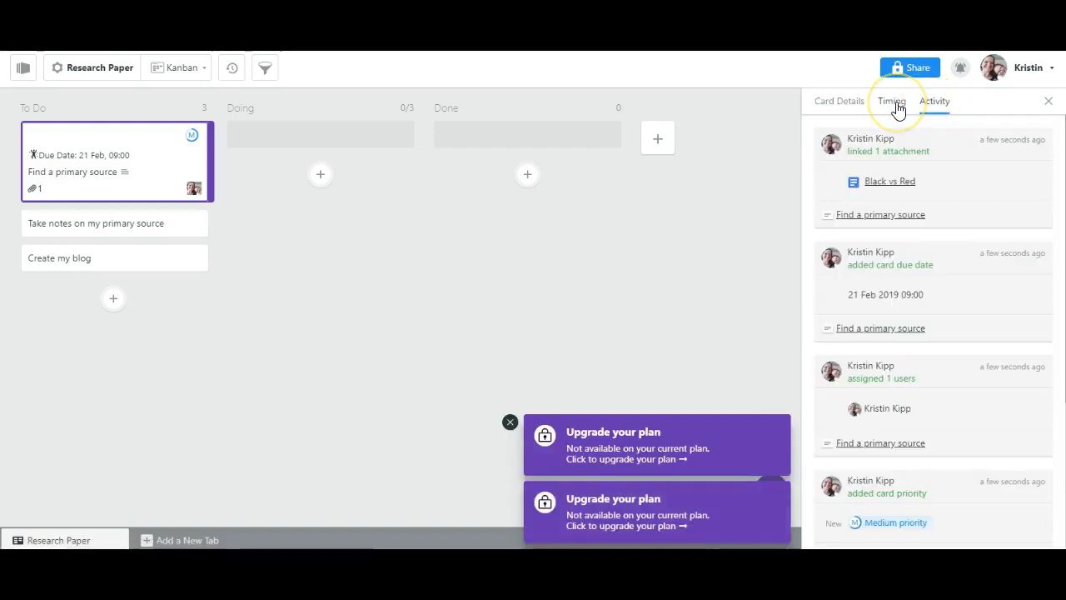
{"action": "left_click", "coordinate": [510, 424]}
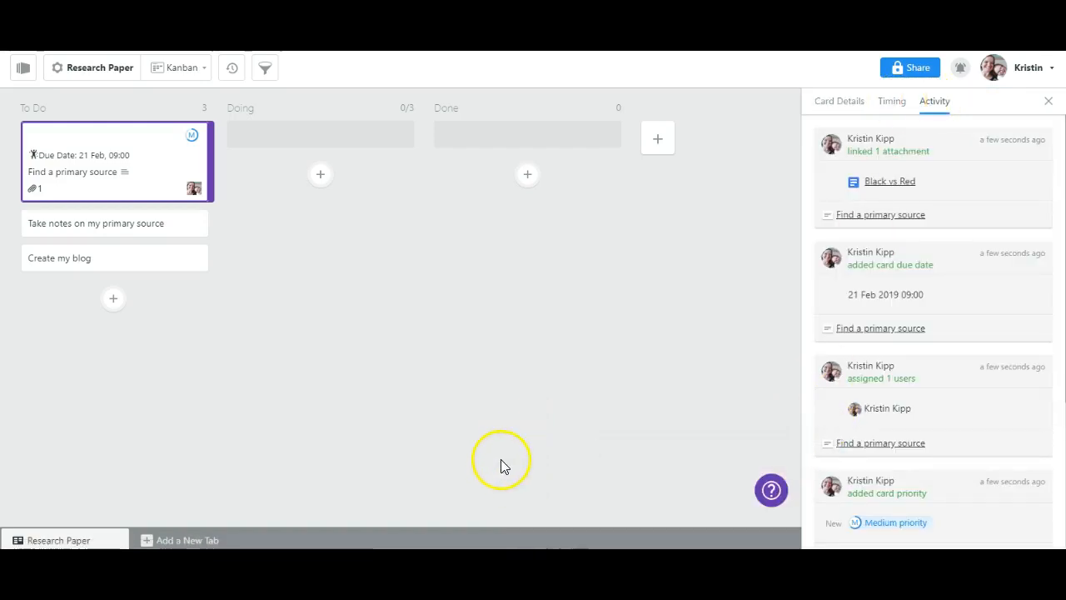
{"action": "left_click", "coordinate": [844, 101]}
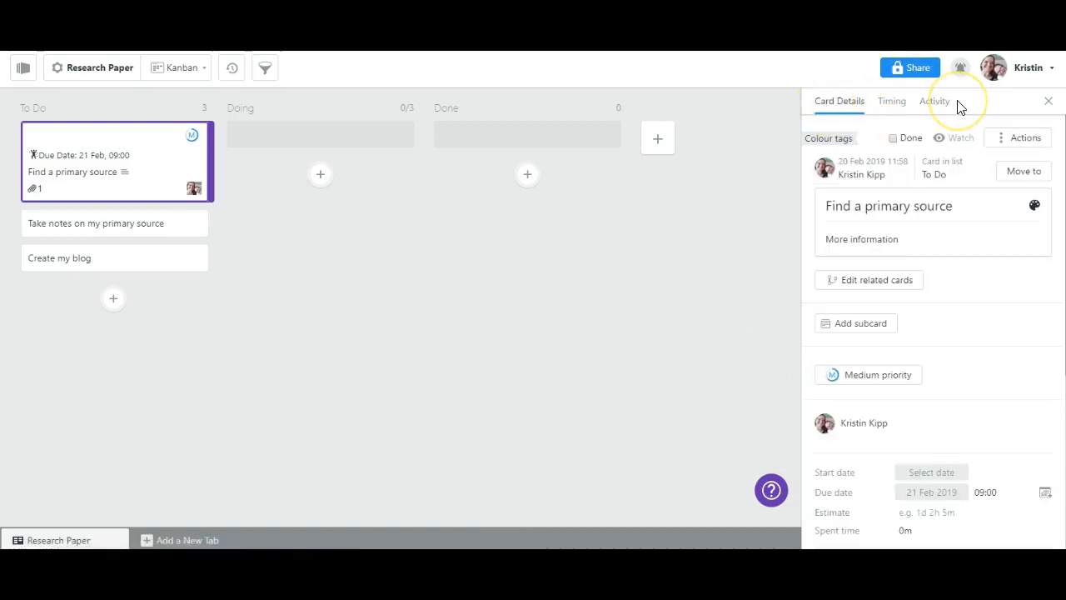
- Apply the Notes colour tag to the Find a primary source card and close its details
{"action": "left_click", "coordinate": [838, 140]}
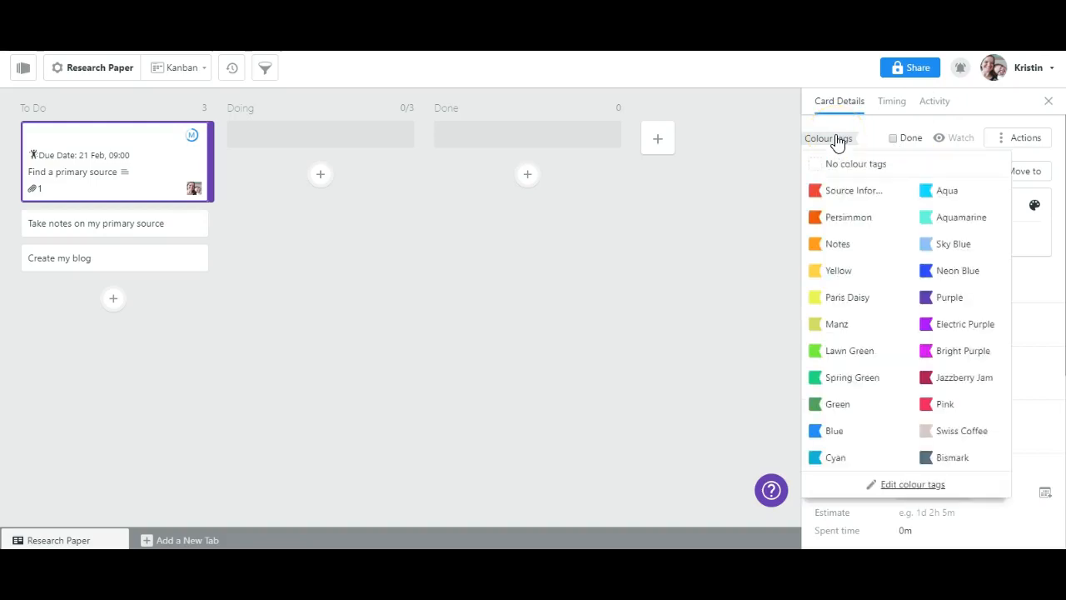
{"action": "left_click", "coordinate": [839, 244]}
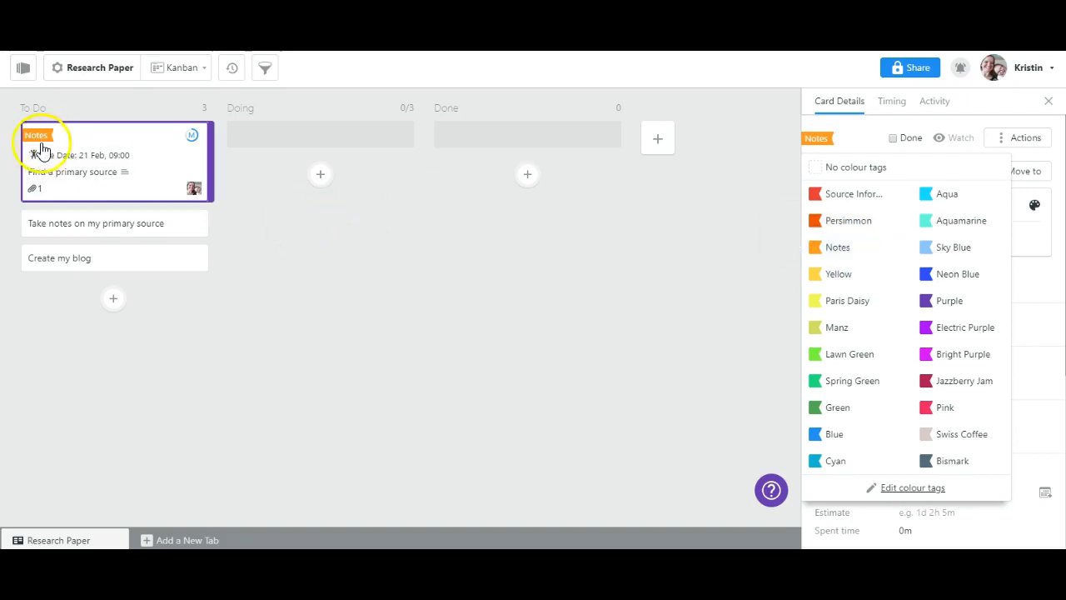
{"action": "left_click", "coordinate": [1046, 103]}
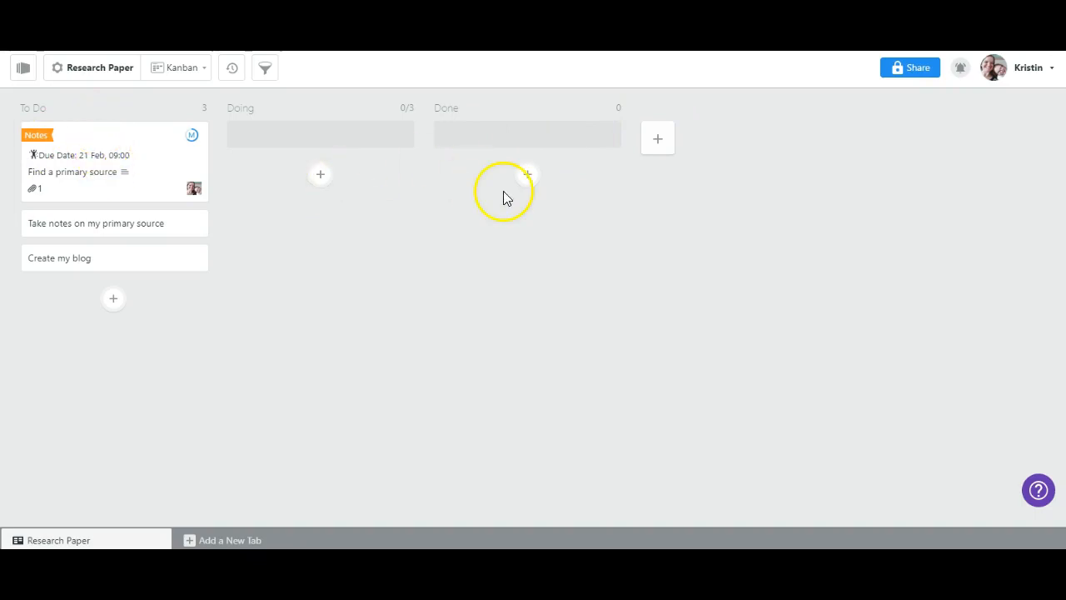
- Add a new list after Done, name it Sources and close its details
{"action": "left_click", "coordinate": [658, 142]}
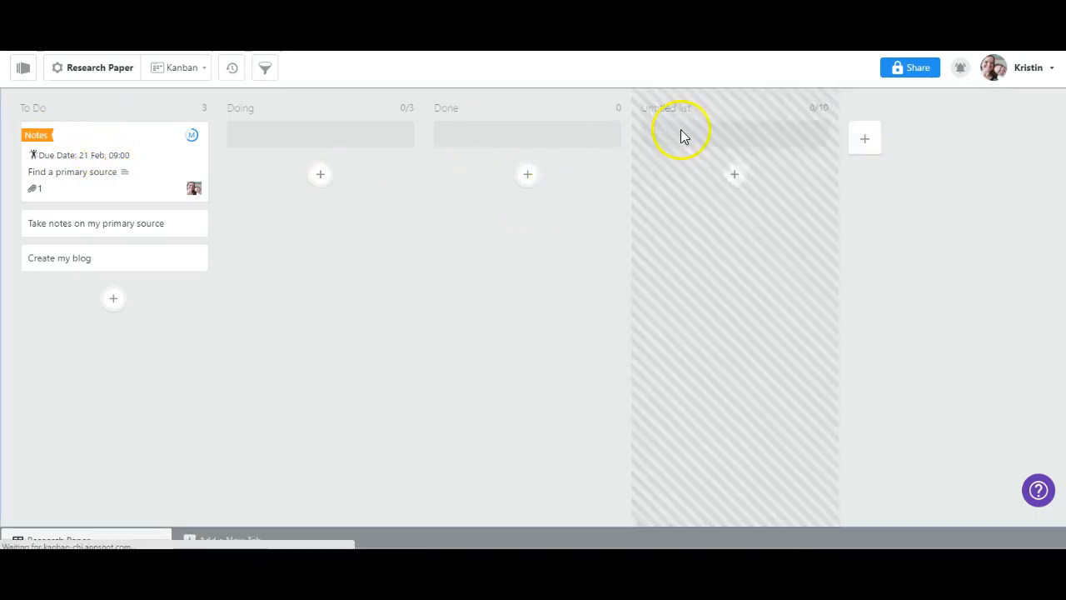
{"action": "left_click_drag", "start_coordinate": [894, 142], "coordinate": [813, 142]}
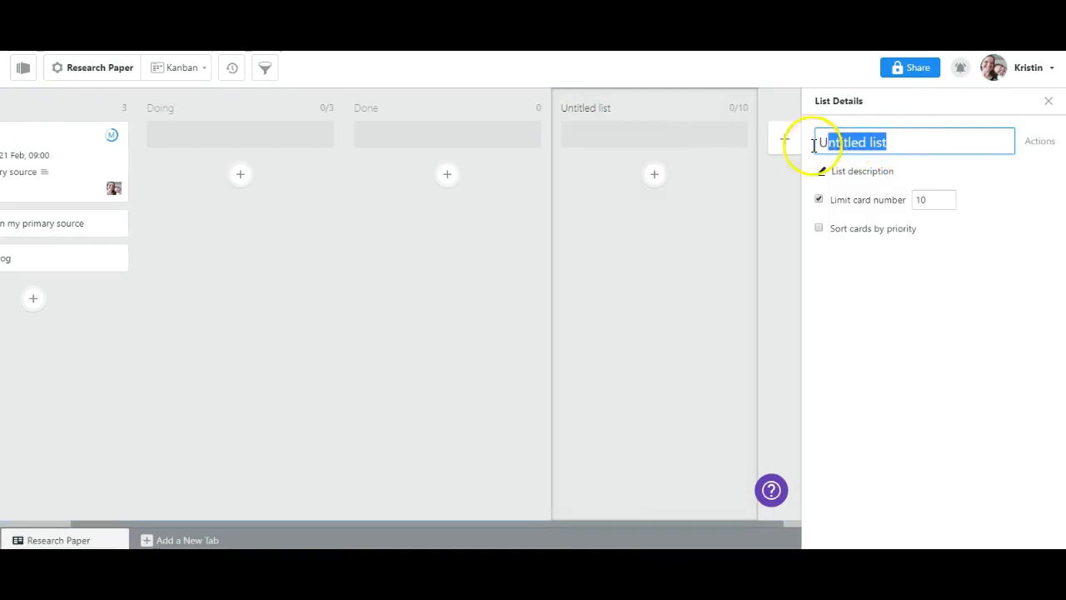
{"action": "type", "text": "Sources"}
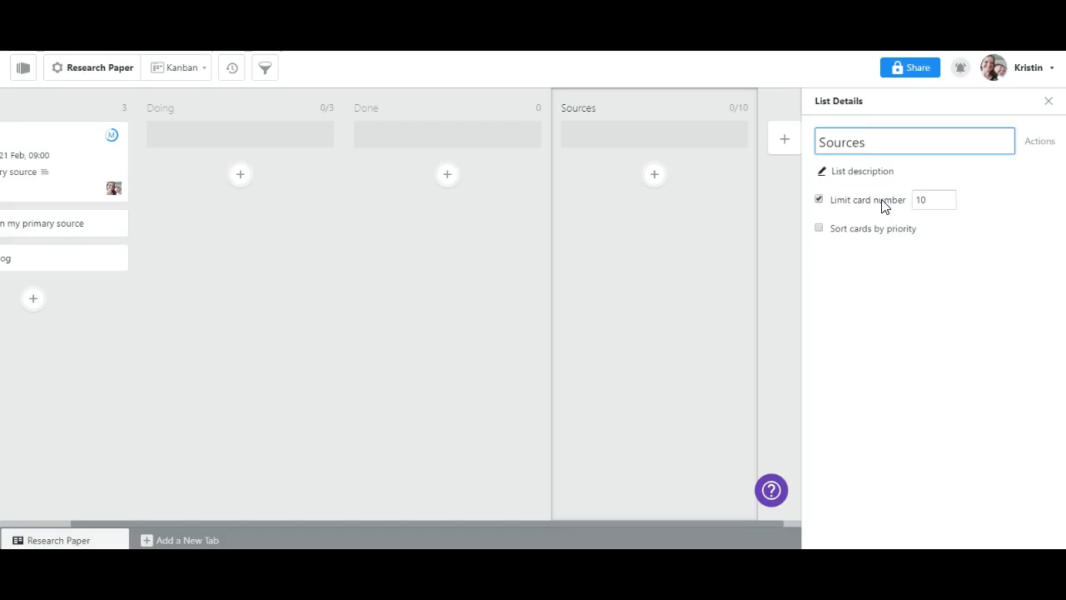
{"action": "left_click", "coordinate": [1049, 103]}
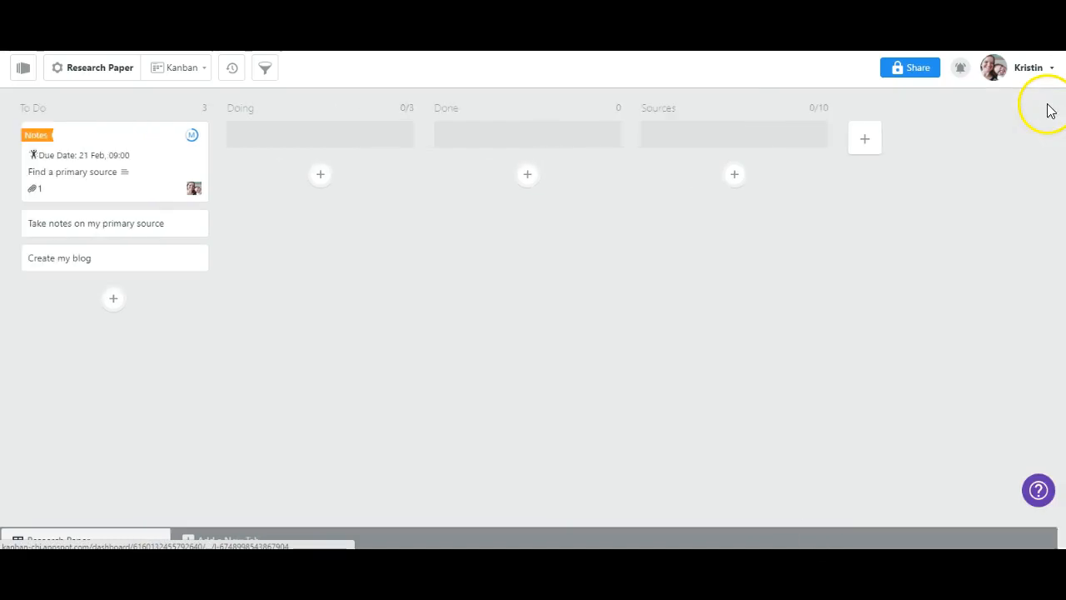
- Add a card titled Source Information to the Sources list and check its details
{"action": "left_click", "coordinate": [736, 171]}
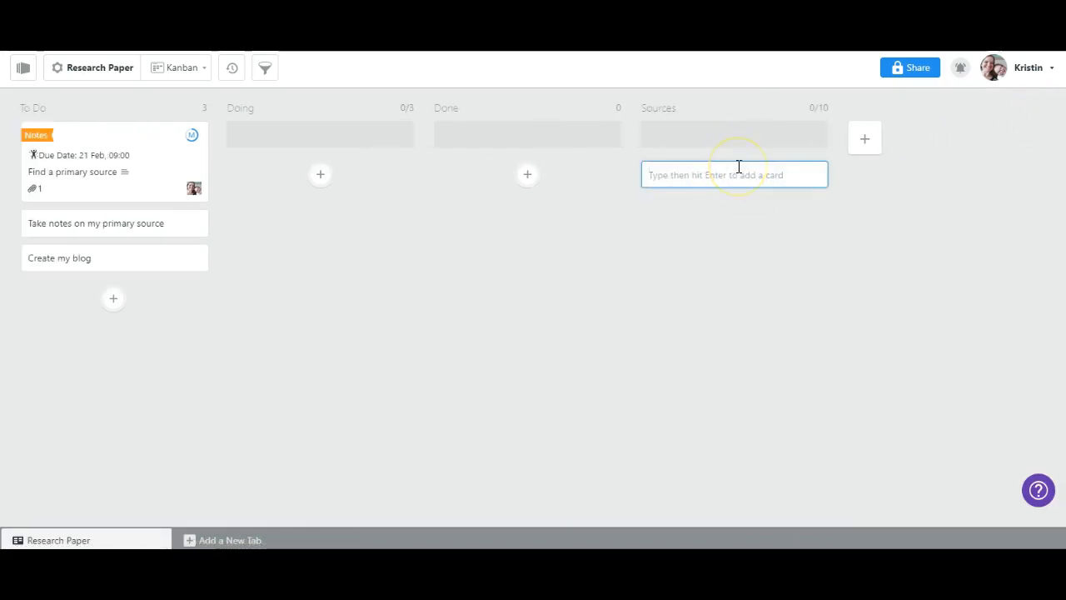
{"action": "type", "text": "Source Information"}
{"action": "key", "text": "Return"}
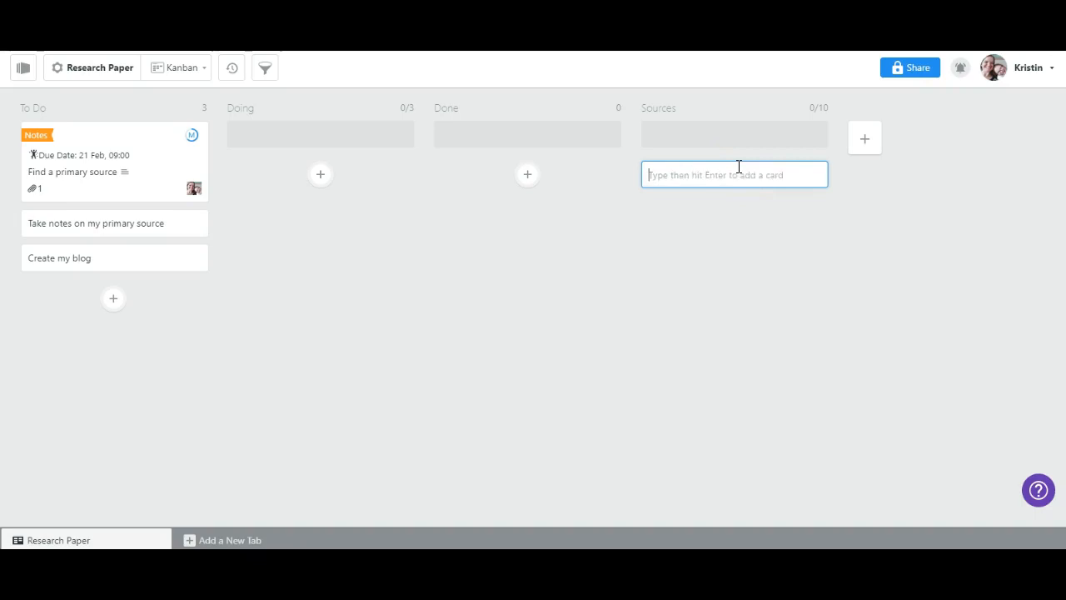
{"action": "left_click", "coordinate": [739, 143]}
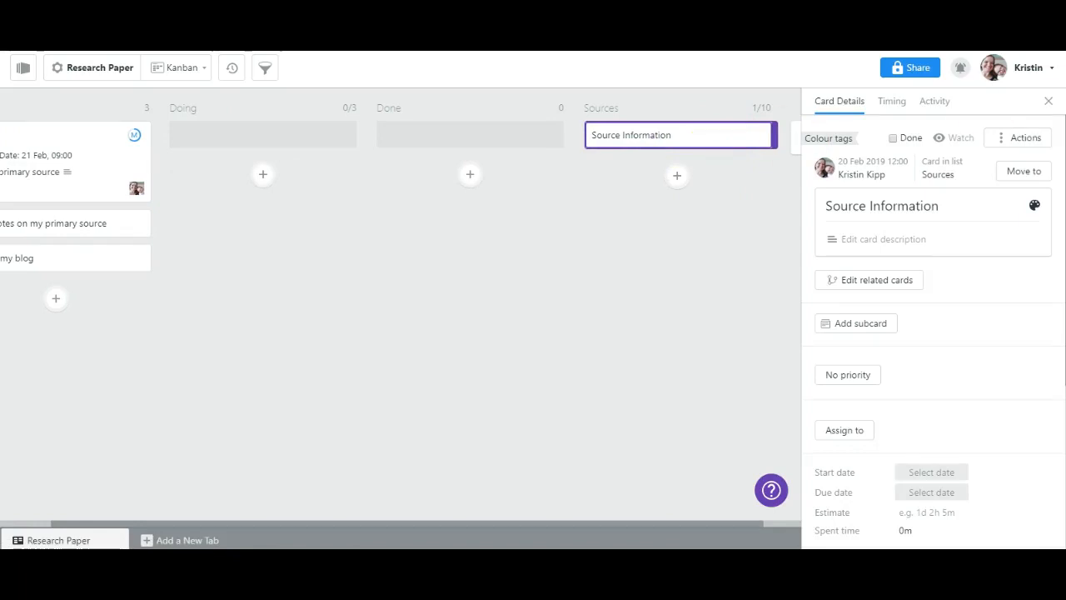
{"action": "left_click", "coordinate": [1048, 101]}
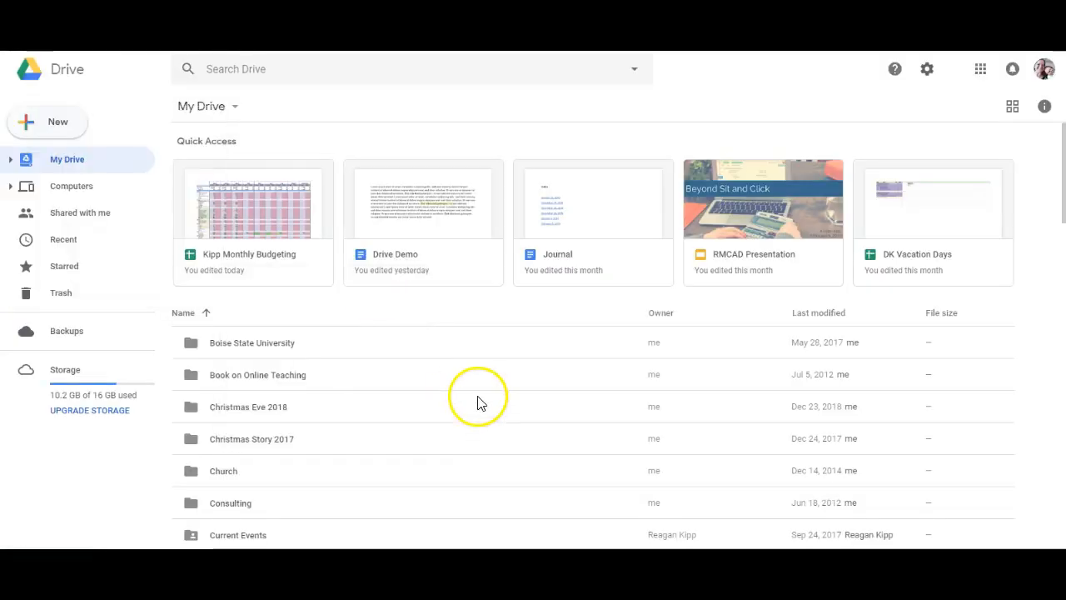
- Switch to Google Drive, look in the Kanbanchi folder for the dashboard and return to My Drive
{"action": "scroll", "coordinate": [478, 399], "scroll_direction": "down", "scroll_amount": 4}
{"action": "scroll", "coordinate": [477, 400], "scroll_direction": "down", "scroll_amount": 2}
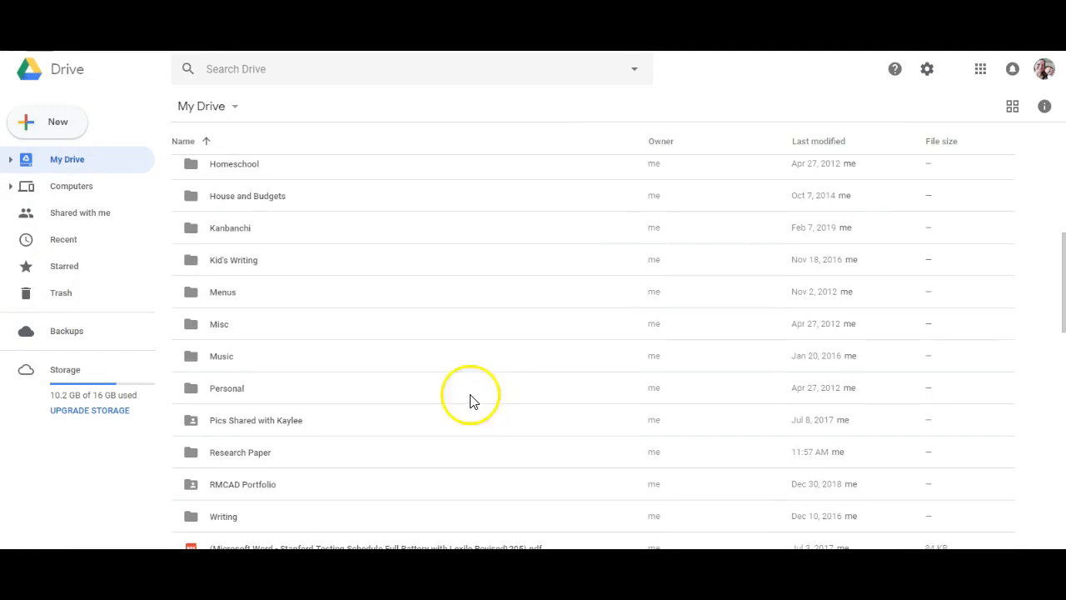
{"action": "left_click", "coordinate": [213, 238]}
{"action": "double_click", "coordinate": [213, 239]}
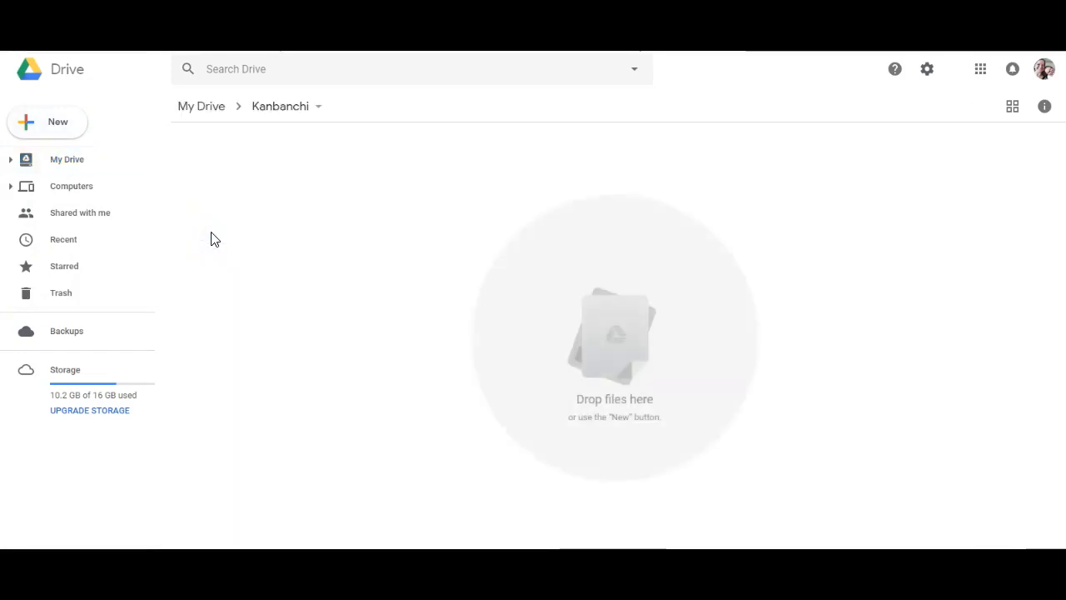
{"action": "left_click", "coordinate": [202, 106]}
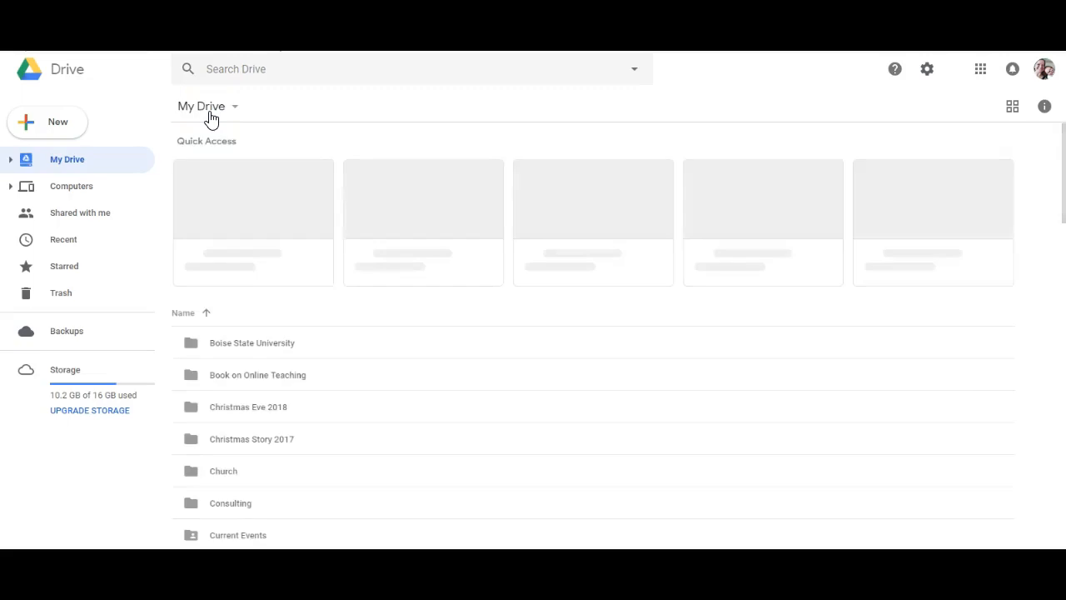
- Open the Research Paper folder in My Drive and locate the Research Paper dashboard file
{"action": "scroll", "coordinate": [422, 353], "scroll_direction": "down", "scroll_amount": 4}
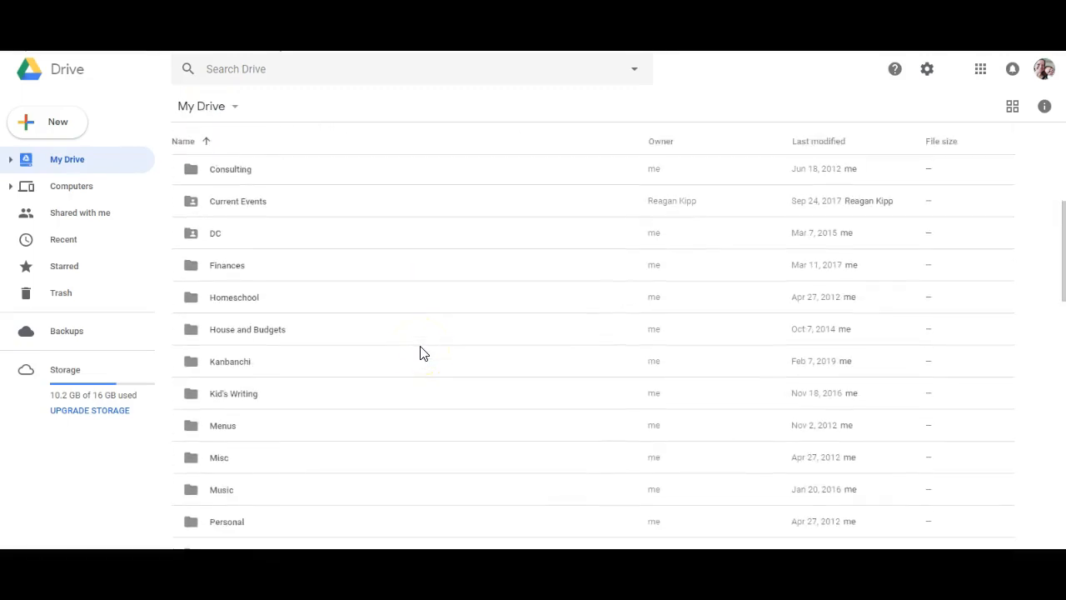
{"action": "scroll", "coordinate": [422, 354], "scroll_direction": "down", "scroll_amount": 2}
{"action": "scroll", "coordinate": [423, 353], "scroll_direction": "down", "scroll_amount": 2}
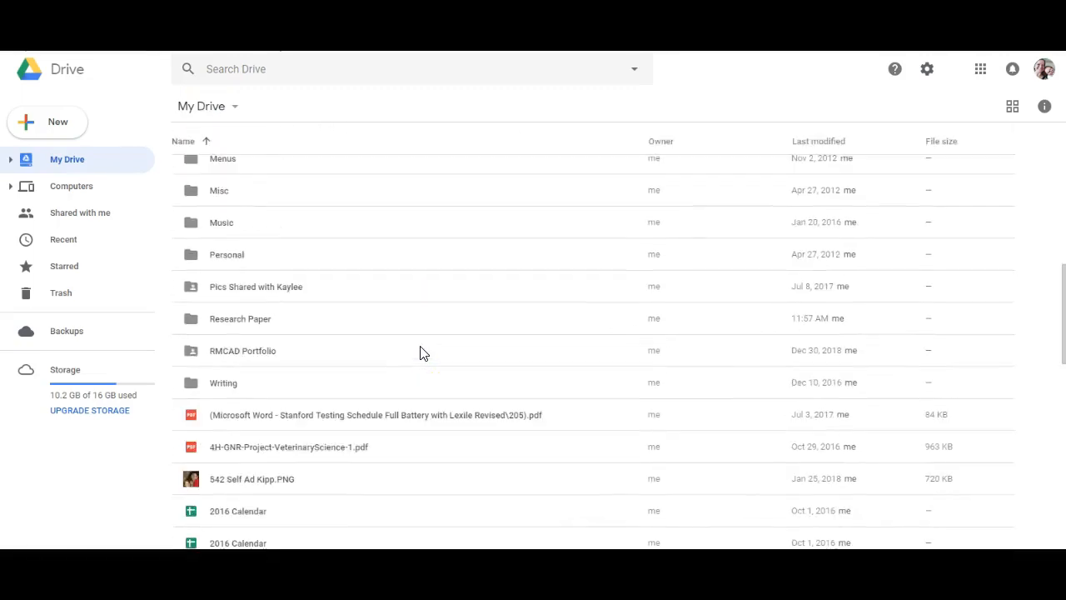
{"action": "scroll", "coordinate": [421, 354], "scroll_direction": "down", "scroll_amount": 1}
{"action": "double_click", "coordinate": [232, 267]}
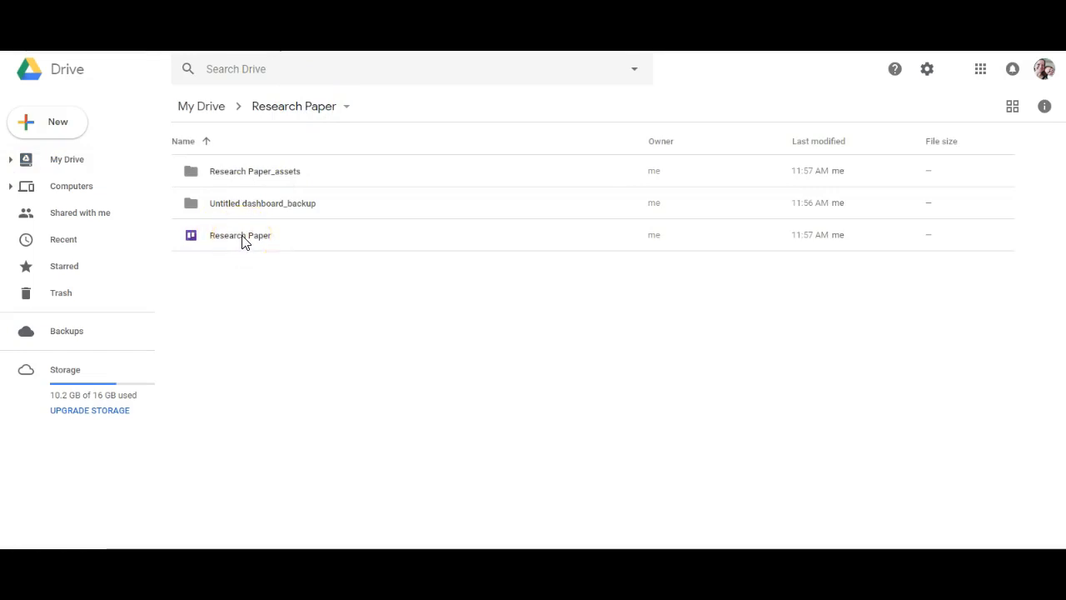
{"action": "left_click", "coordinate": [240, 252]}
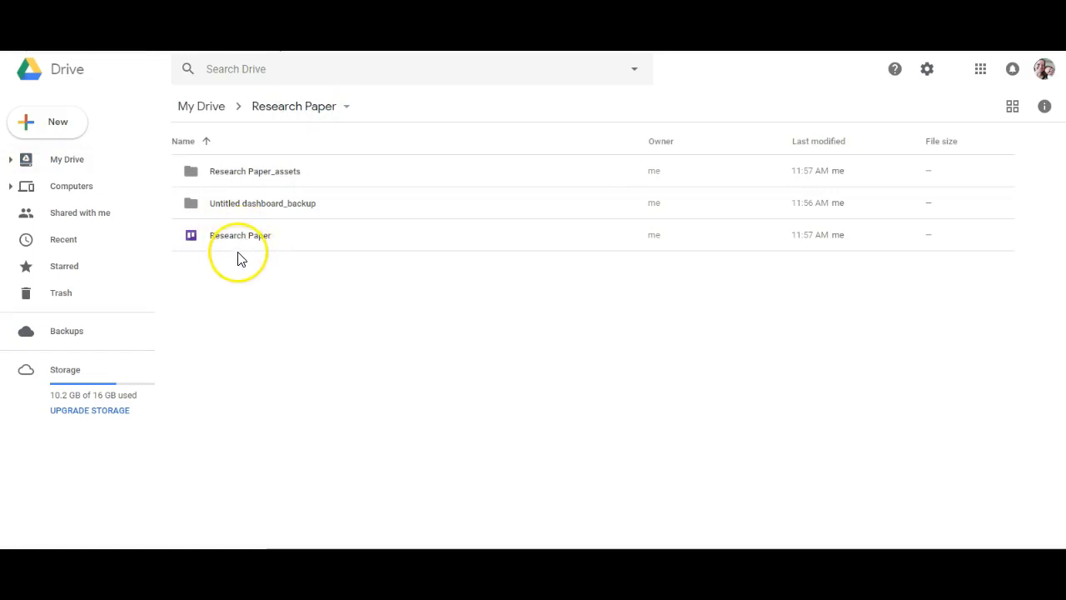